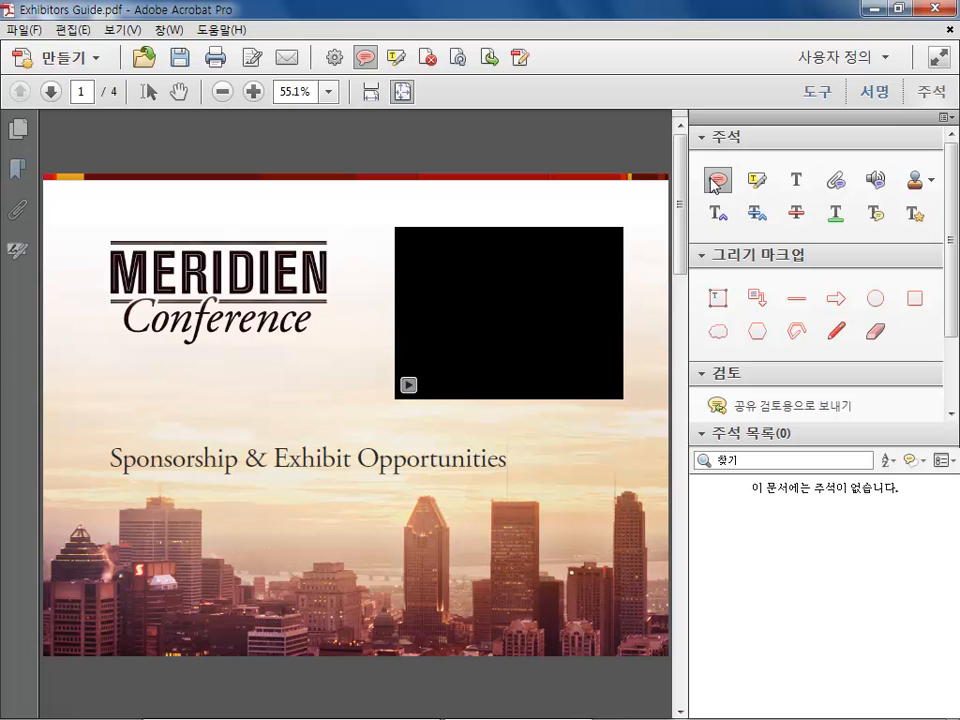
# Add a sticky note just above the MERIDIEN logo on the cover page
pyautogui.click(712, 178)
pyautogui.click(199, 227)
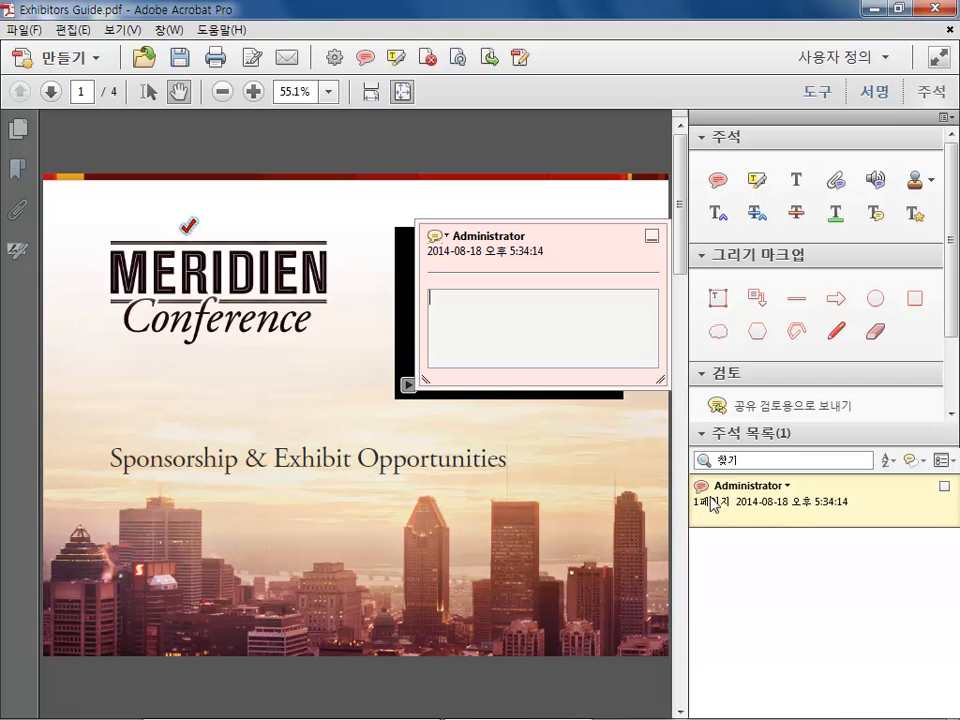
# Open the sticky note's properties and change its icon to Right Arrow
pyautogui.click(447, 238)
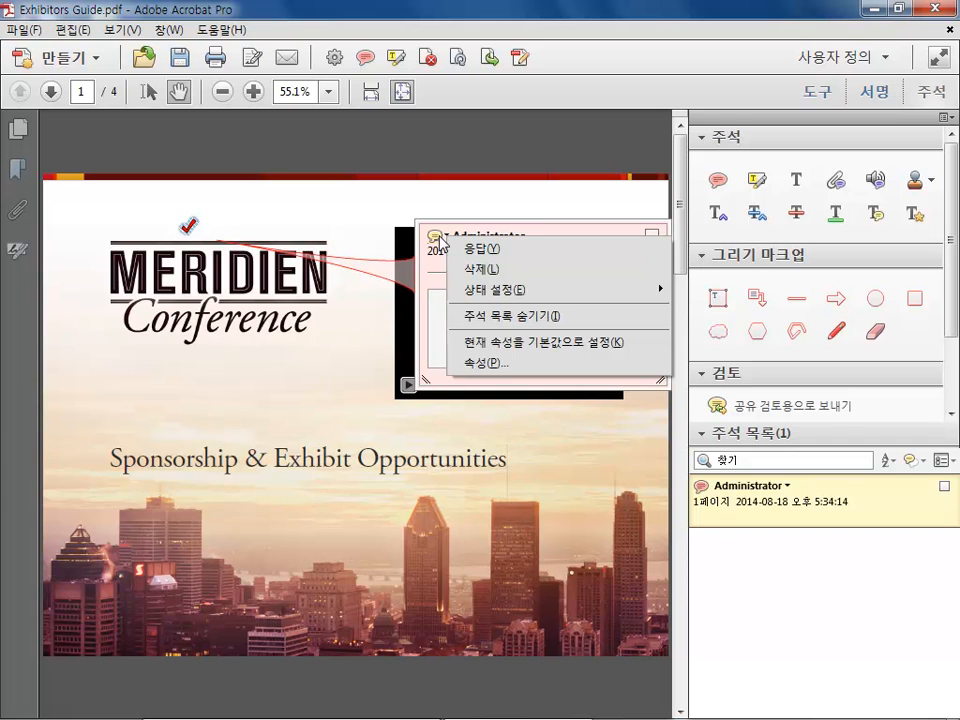
pyautogui.click(499, 367)
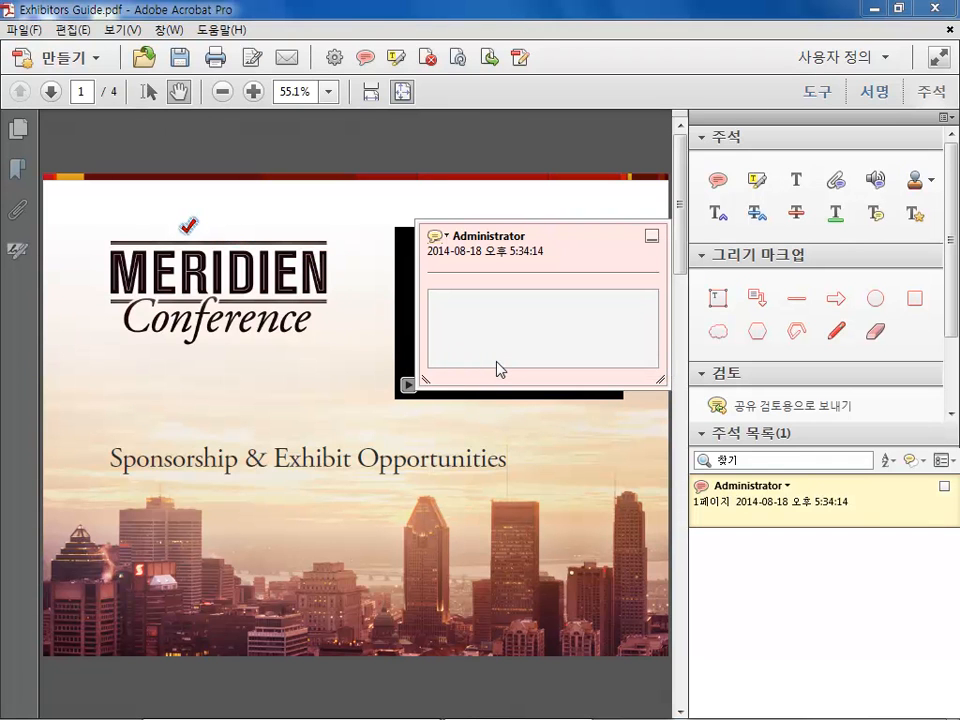
pyautogui.moveTo(376, 140); pyautogui.dragTo(415, 222)
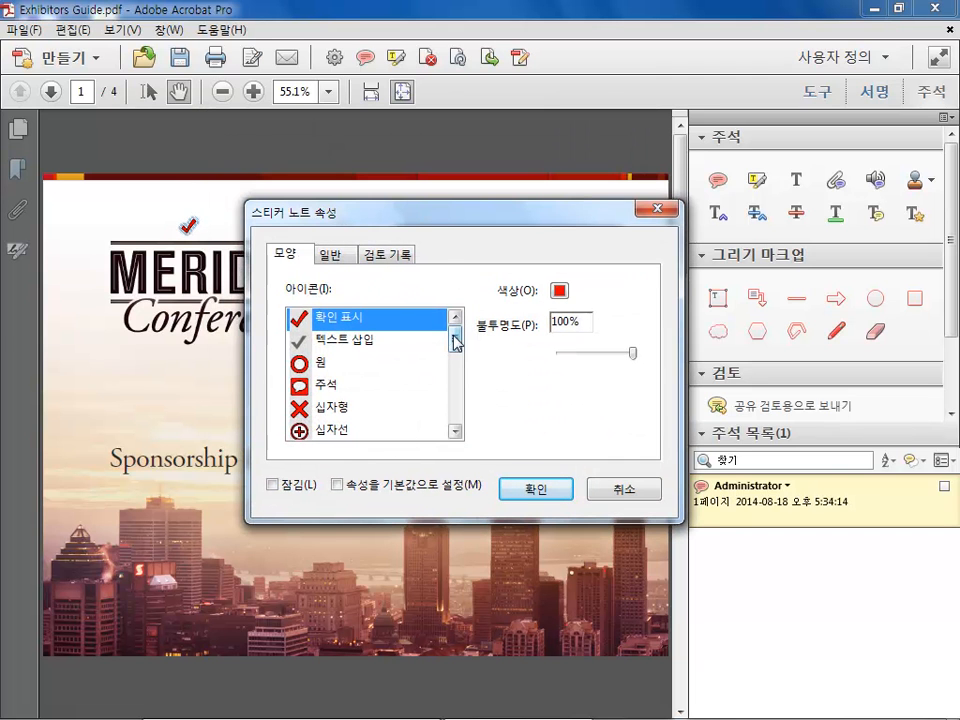
pyautogui.moveTo(455, 341); pyautogui.dragTo(454, 358)
pyautogui.click(310, 320)
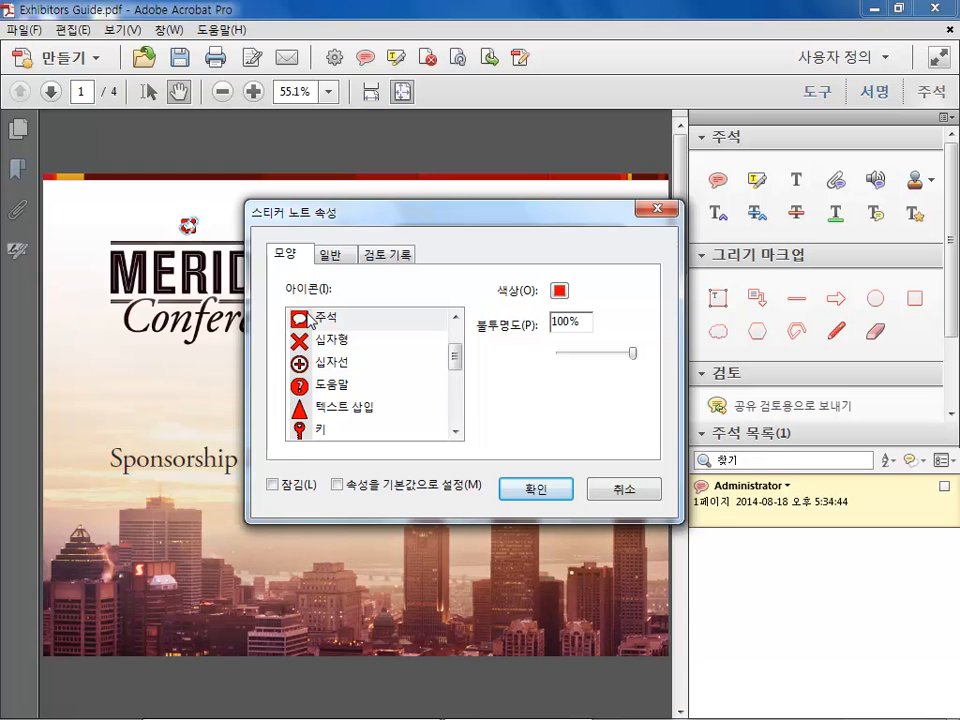
pyautogui.moveTo(450, 354); pyautogui.dragTo(455, 396)
pyautogui.click(350, 384)
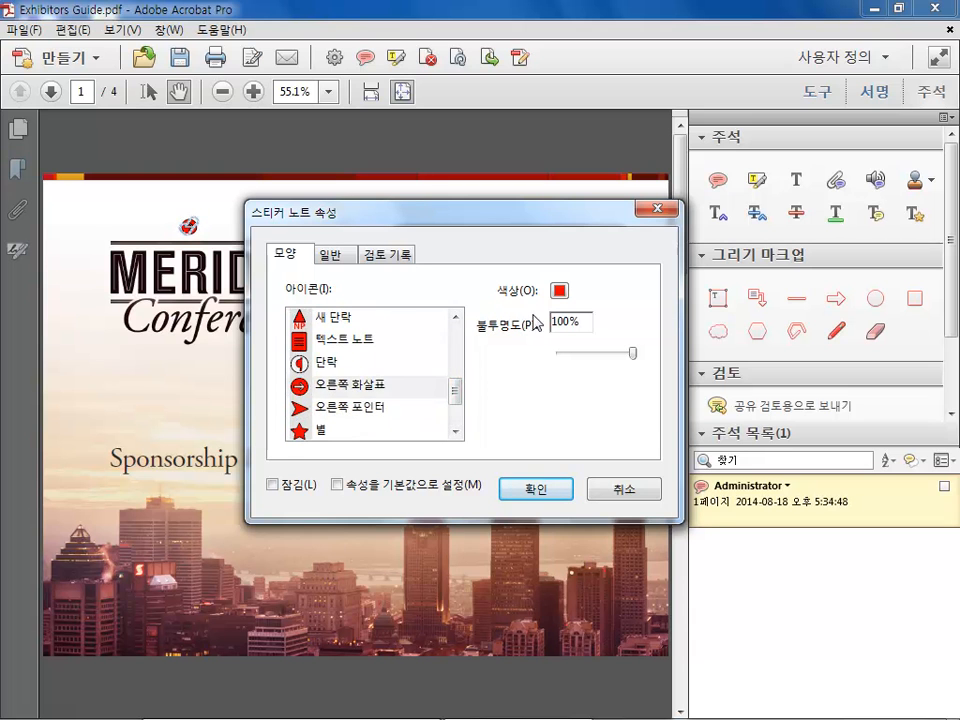
# Set the sticky note's colour to yellow and its opacity to 97%
pyautogui.click(557, 294)
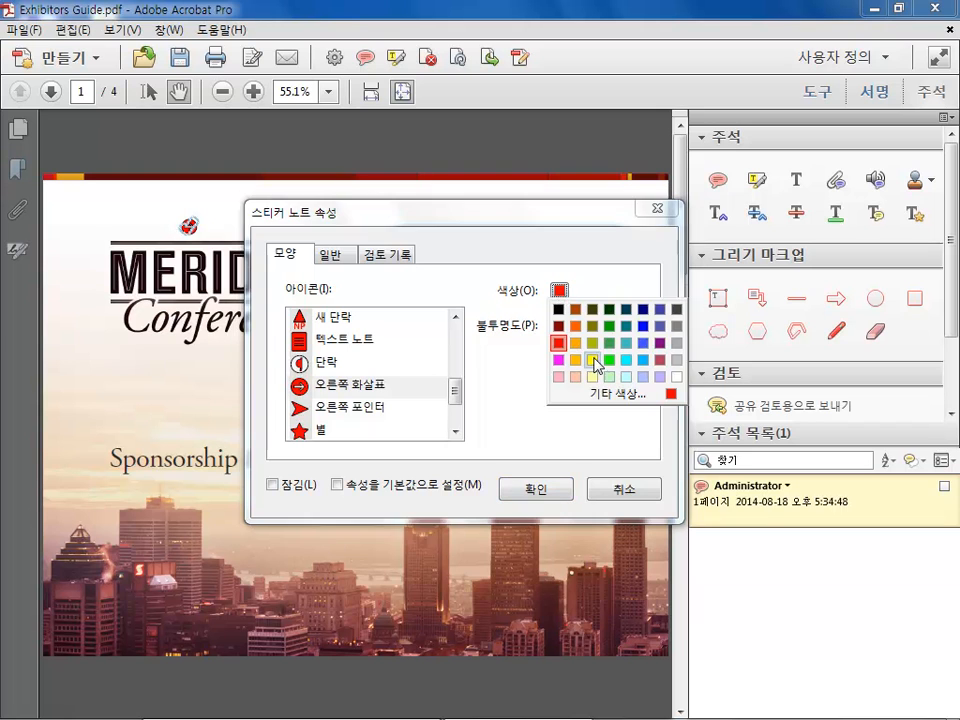
pyautogui.click(593, 359)
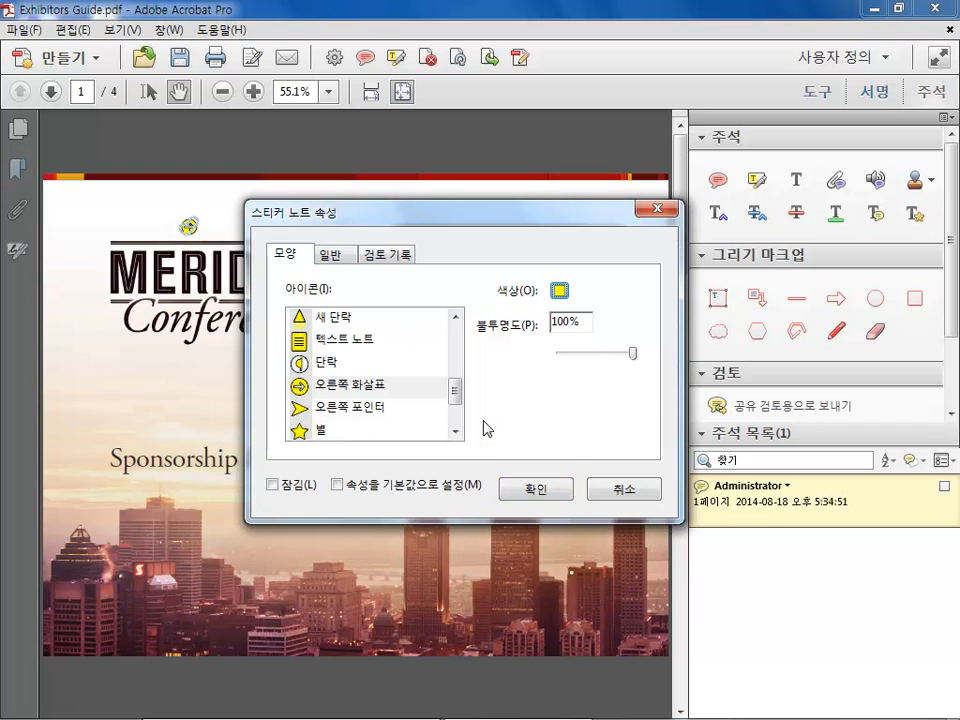
pyautogui.moveTo(633, 355)
pyautogui.mouseDown()
pyautogui.moveTo(615, 355)
pyautogui.moveTo(643, 369)
pyautogui.mouseUp()
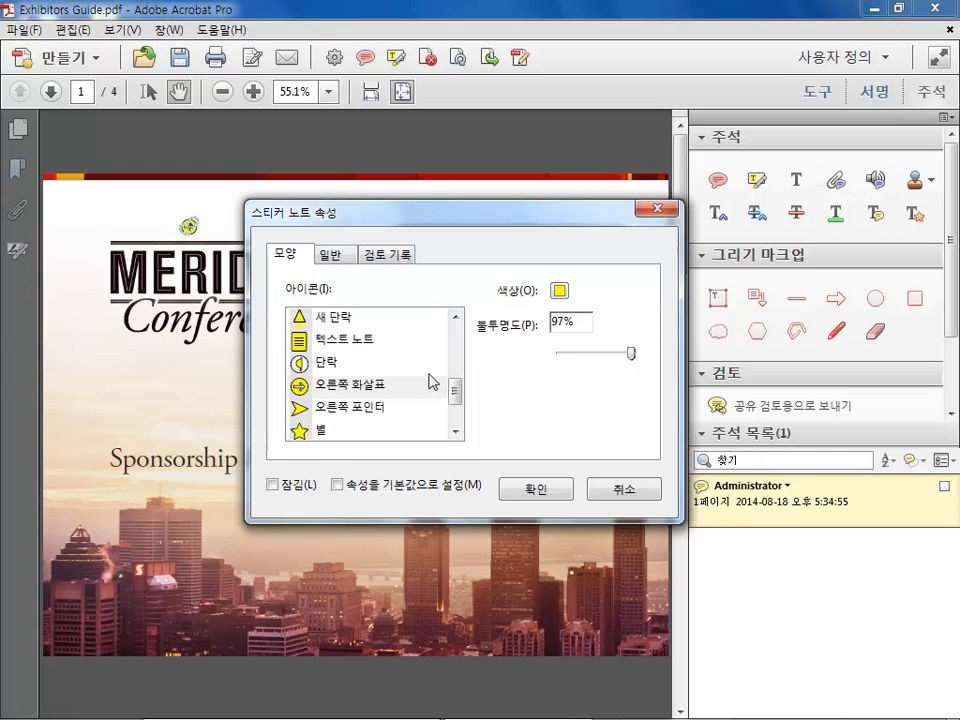
# Change the sticky note's author to CEO in the general properties
pyautogui.click(332, 256)
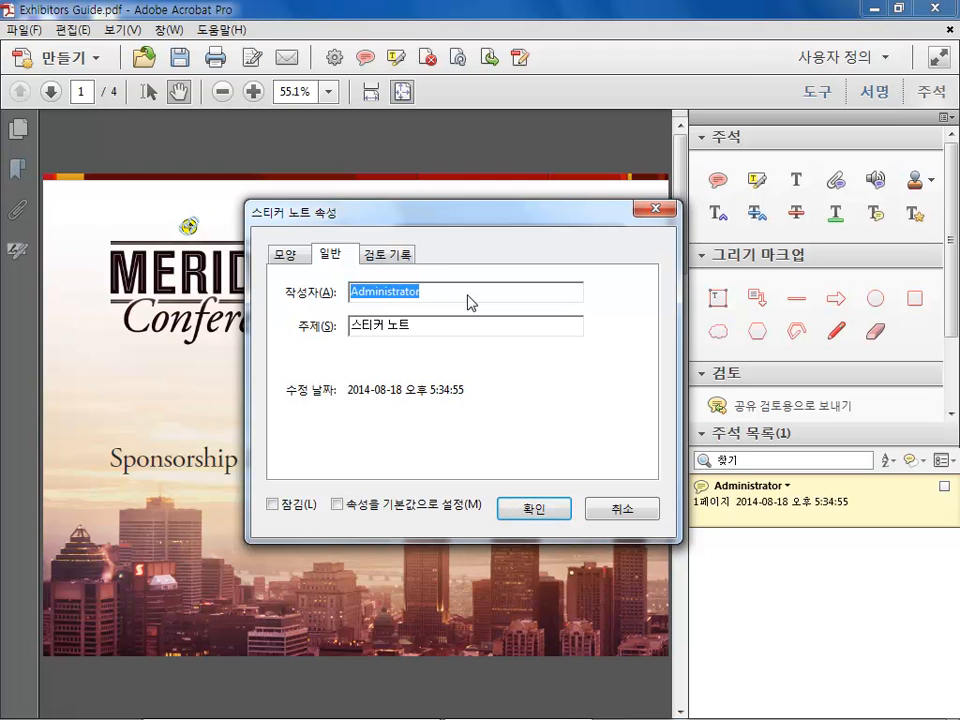
pyautogui.write('CEO')
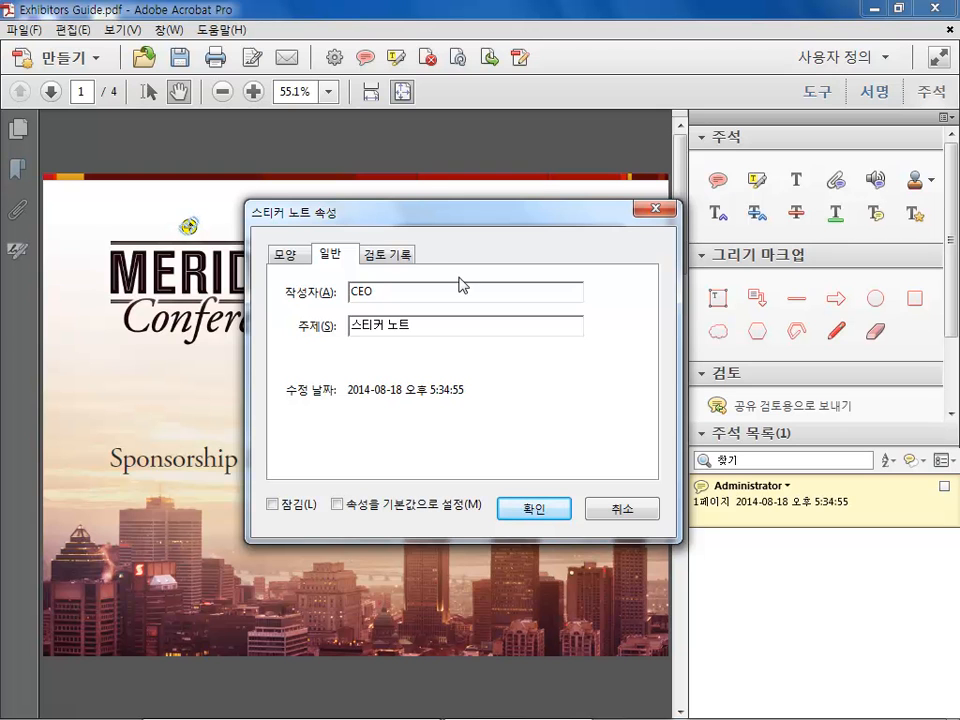
pyautogui.doubleClick(392, 293)
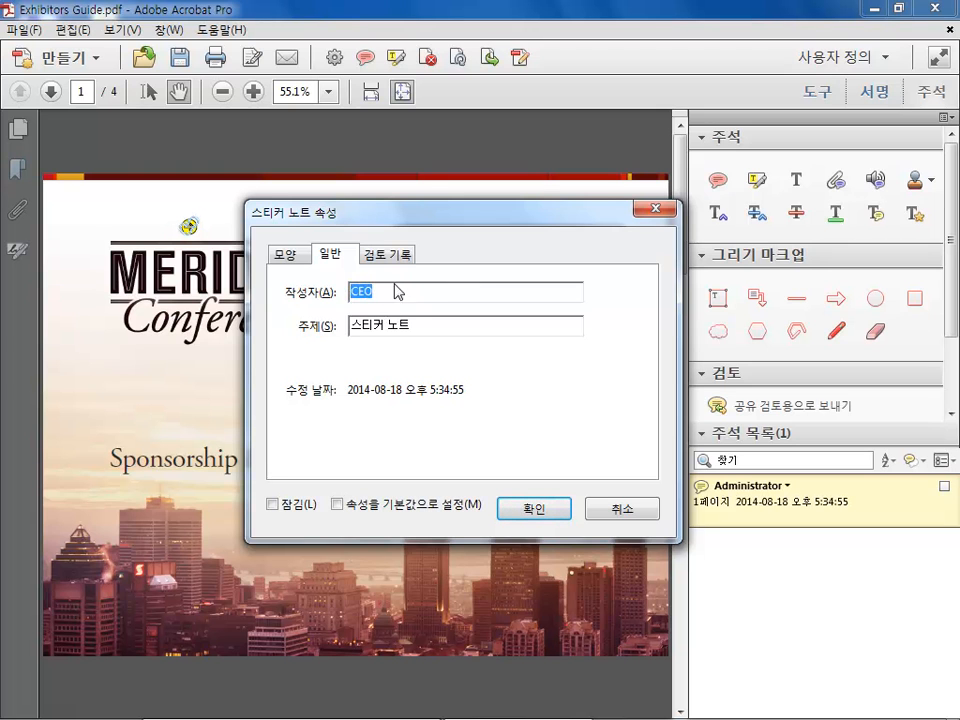
pyautogui.click(412, 291)
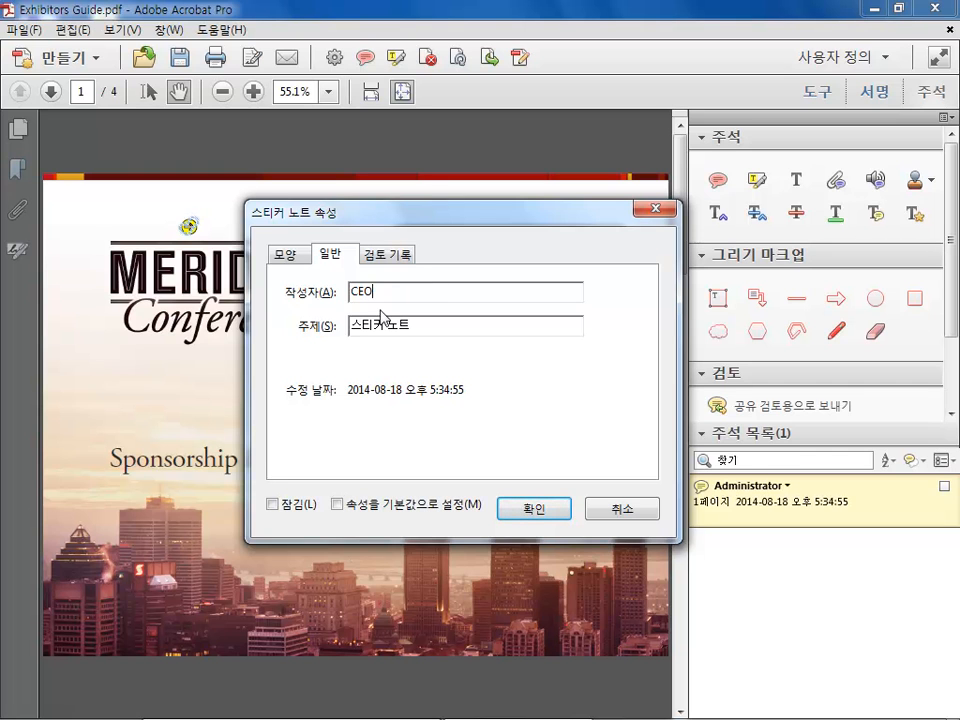
# Change the sticky note's icon to Star
pyautogui.click(287, 256)
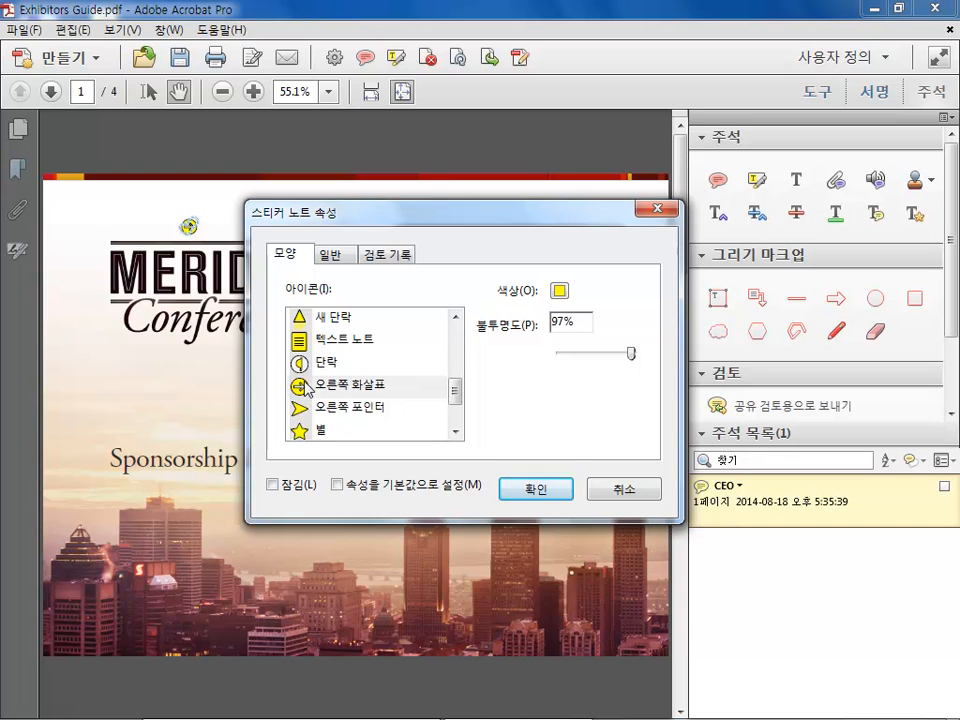
pyautogui.moveTo(456, 397); pyautogui.dragTo(456, 406)
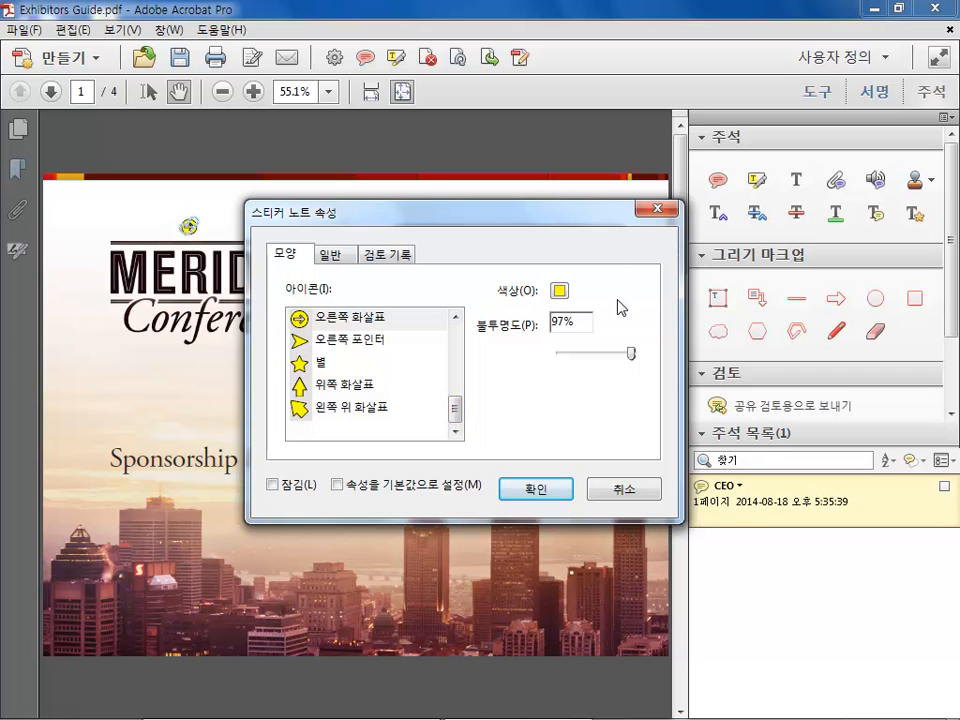
pyautogui.click(296, 366)
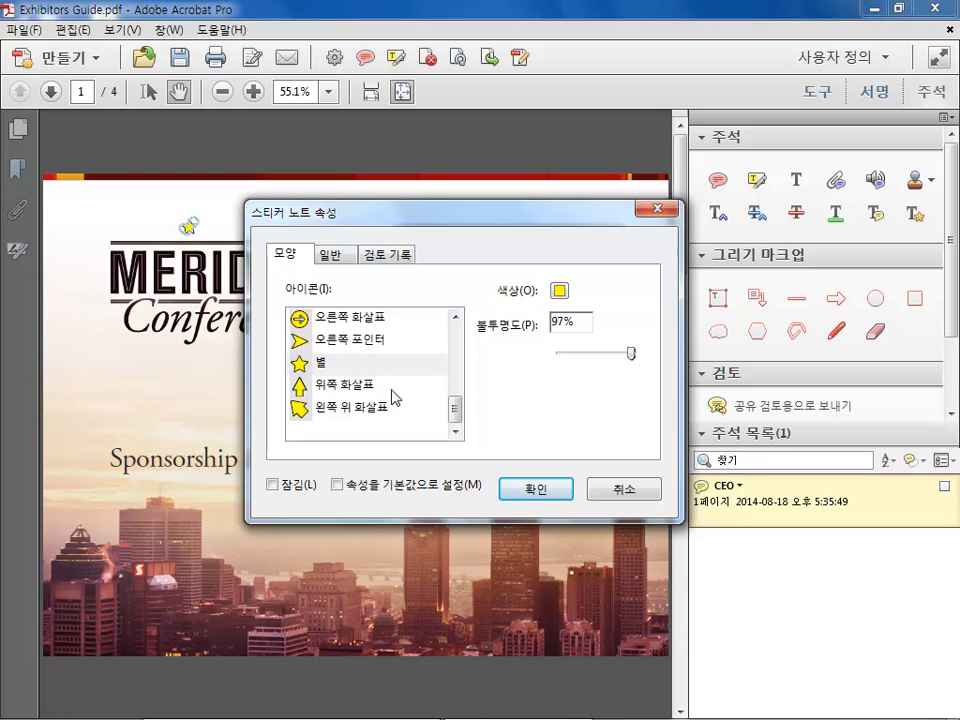
# Make these note properties the default and confirm the properties dialog
pyautogui.click(338, 486)
pyautogui.click(540, 489)
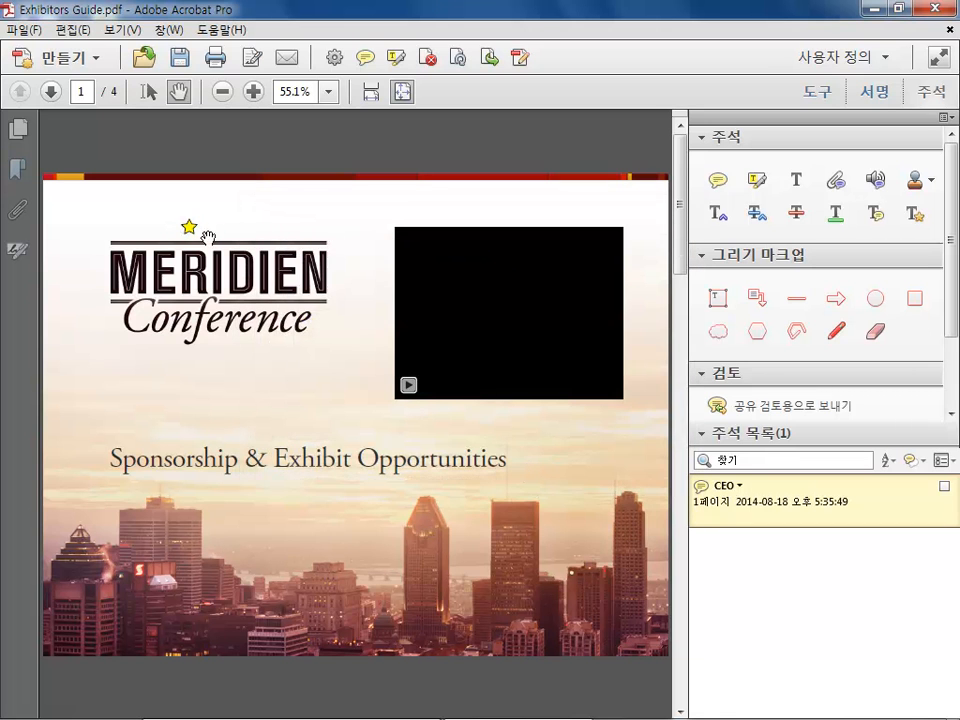
# Add a second sticky note above the word 'Exhibit' with the comment ment
pyautogui.click(717, 181)
pyautogui.click(292, 442)
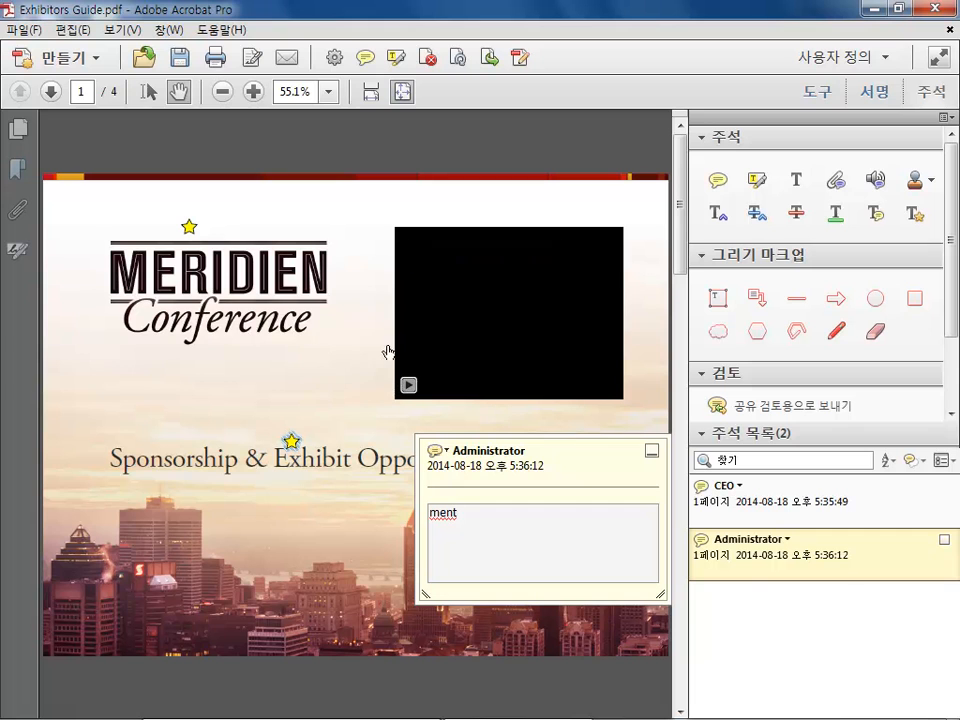
# Close the note pop-up and highlight the word 'Sponsorship' in the subtitle
pyautogui.click(756, 181)
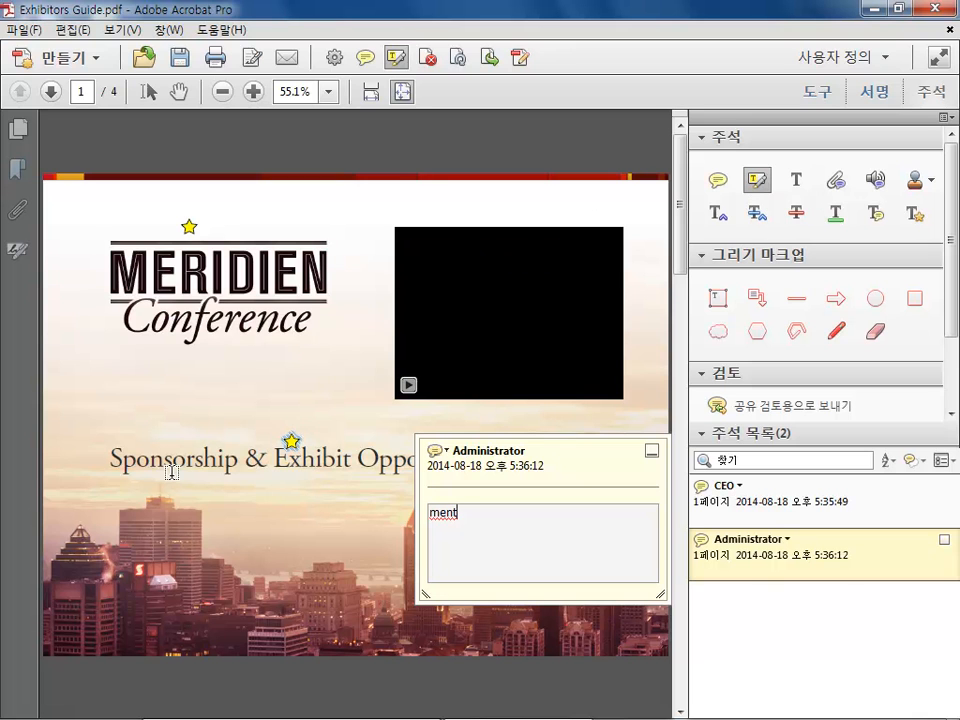
pyautogui.click(650, 450)
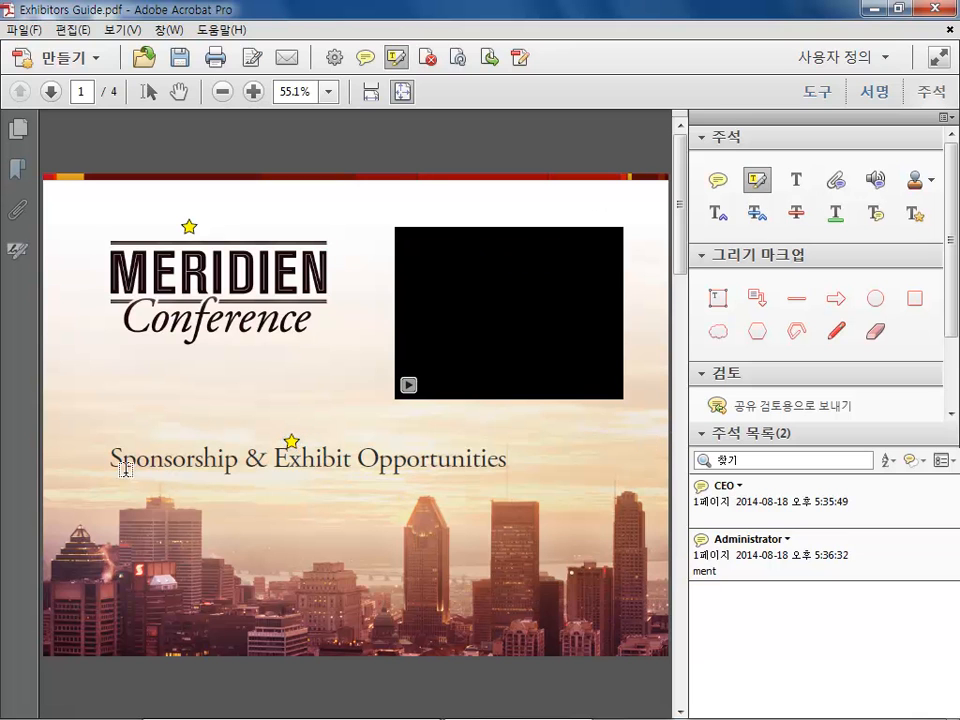
pyautogui.moveTo(110, 453); pyautogui.dragTo(241, 446)
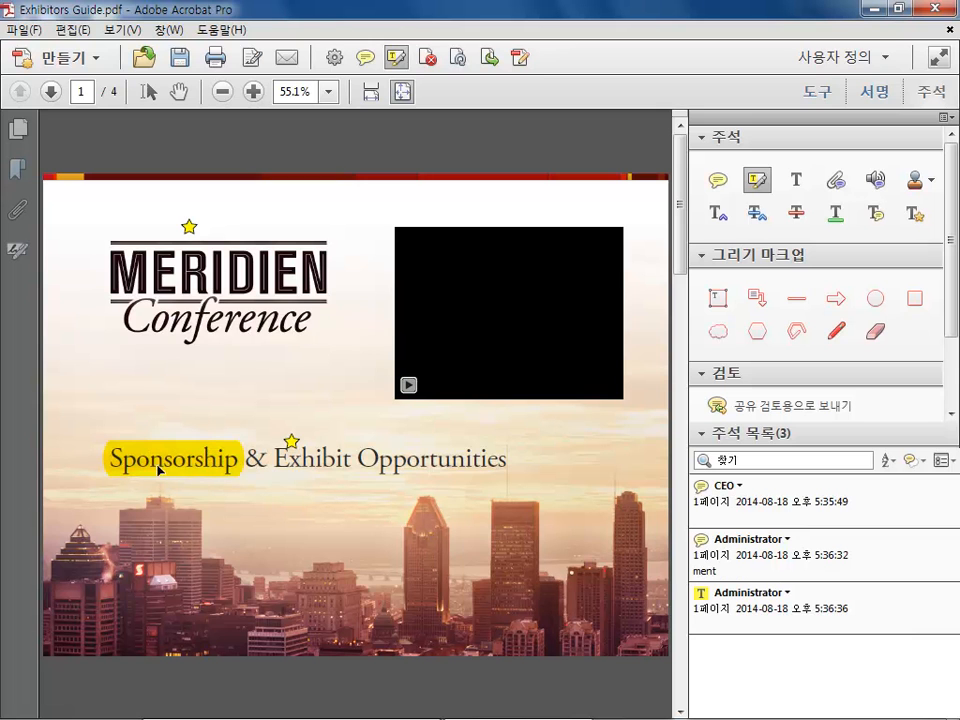
# Add the comment text to the 'Sponsorship' highlight and close its pop-up
pyautogui.doubleClick(197, 464)
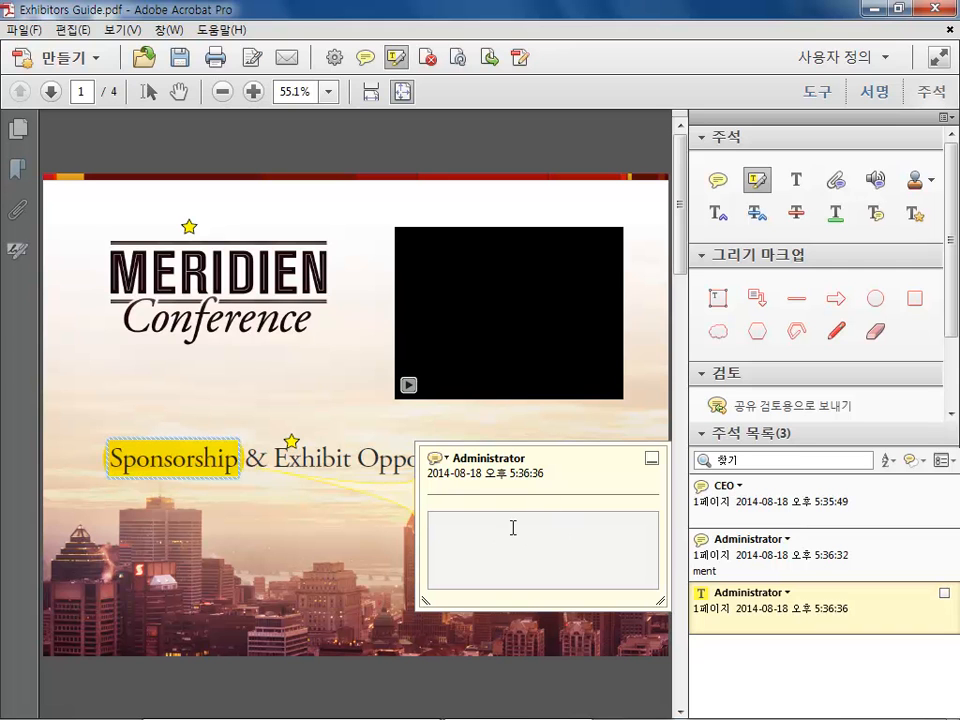
pyautogui.write('text')
pyautogui.click(651, 458)
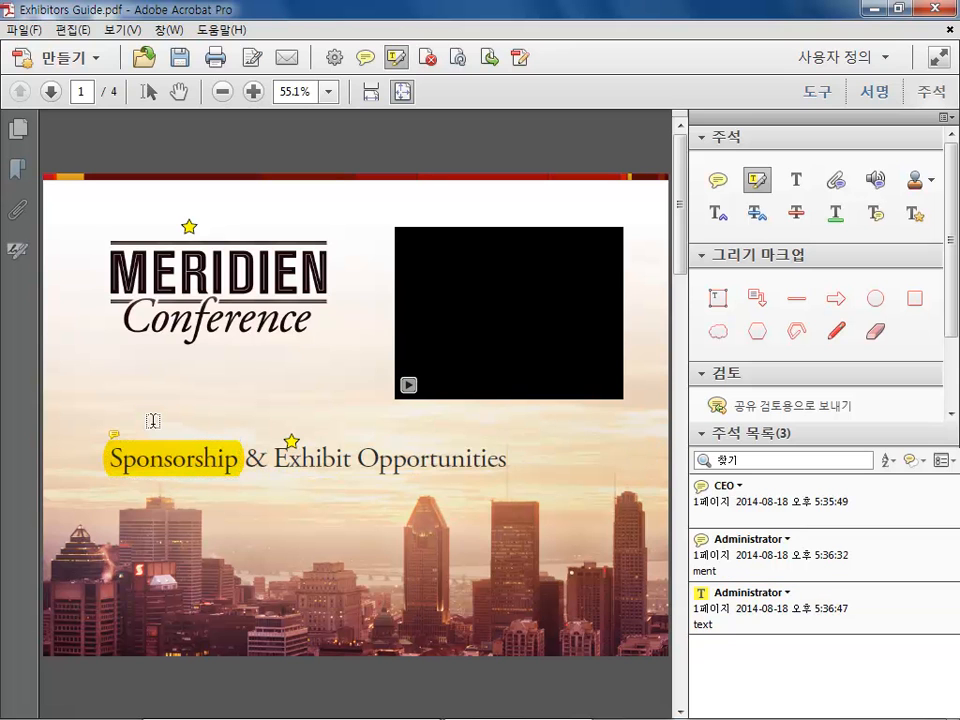
# Open the CEO note's pop-up, move it above the logo, resize it, and close it
pyautogui.doubleClick(190, 228)
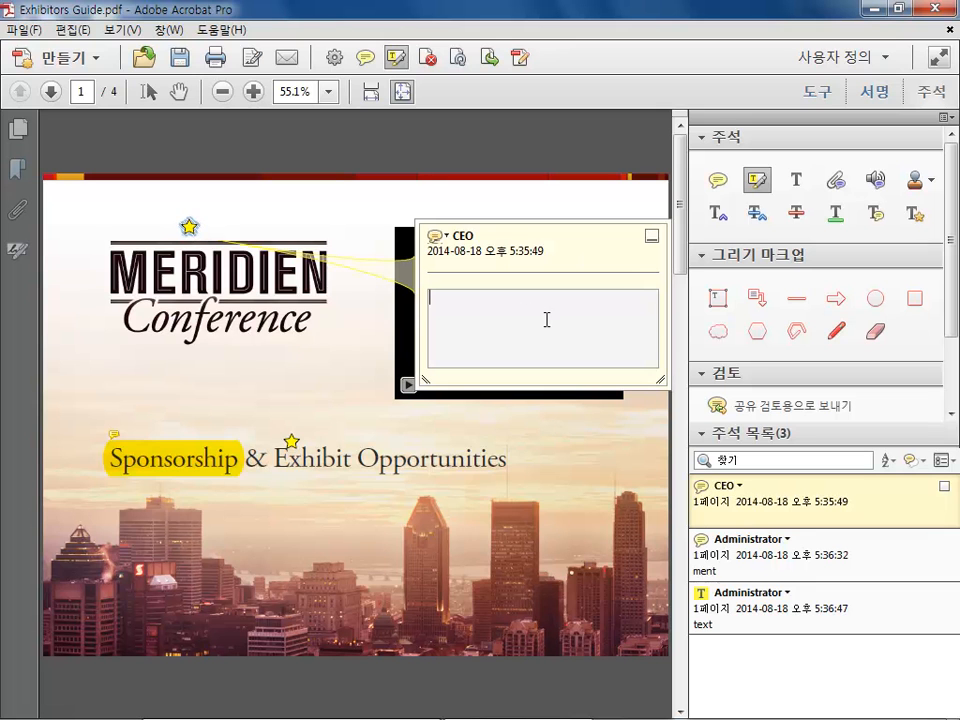
pyautogui.moveTo(527, 236); pyautogui.dragTo(370, 150)
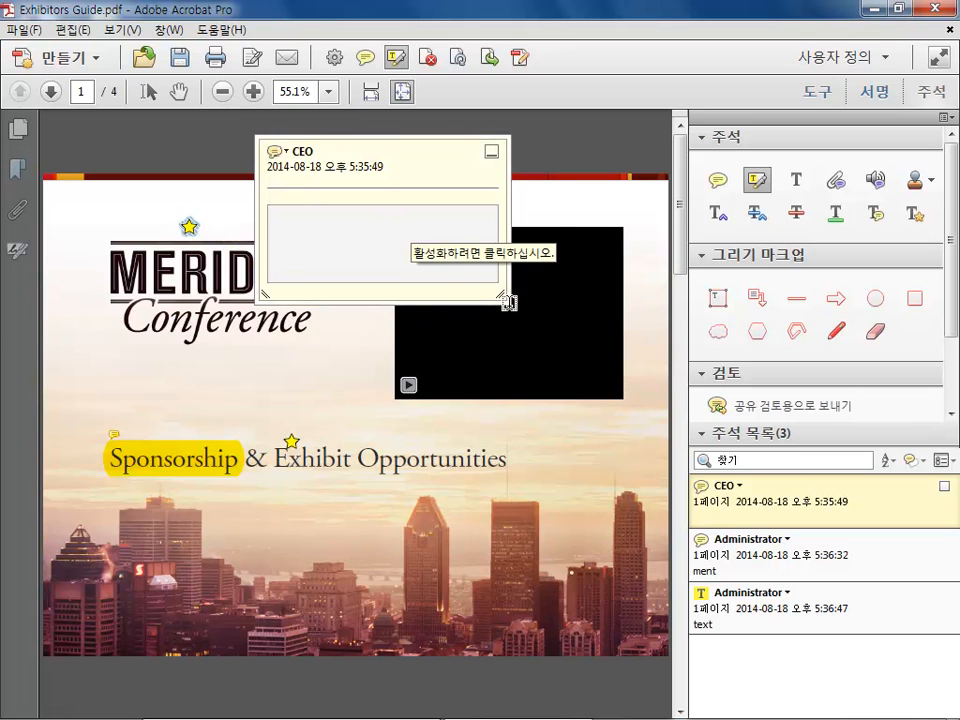
pyautogui.moveTo(508, 302); pyautogui.dragTo(561, 362)
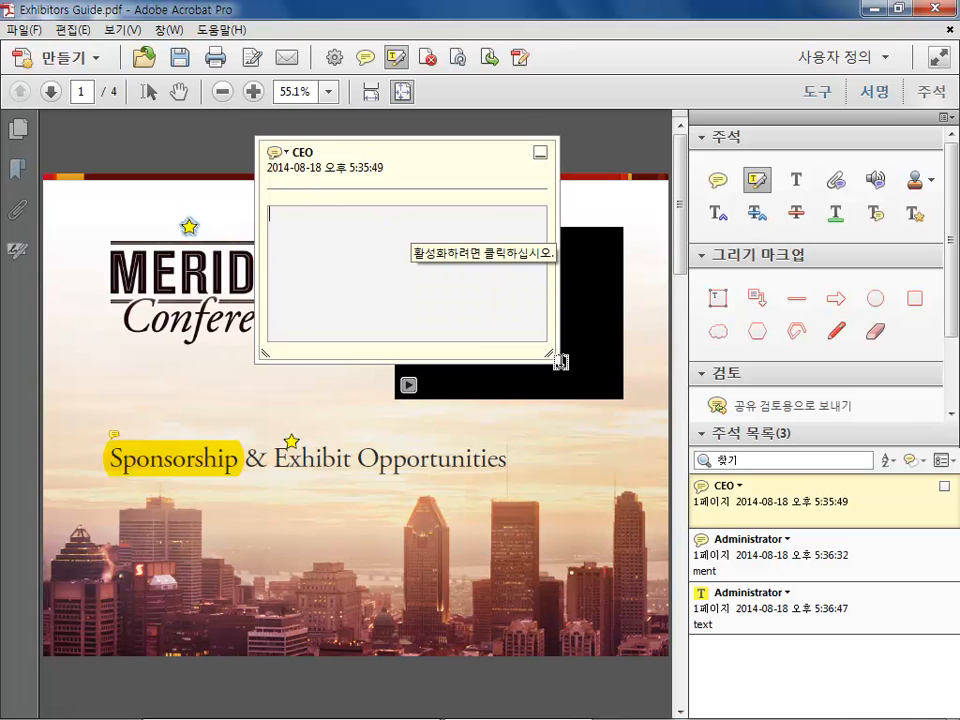
pyautogui.moveTo(492, 312); pyautogui.dragTo(451, 270)
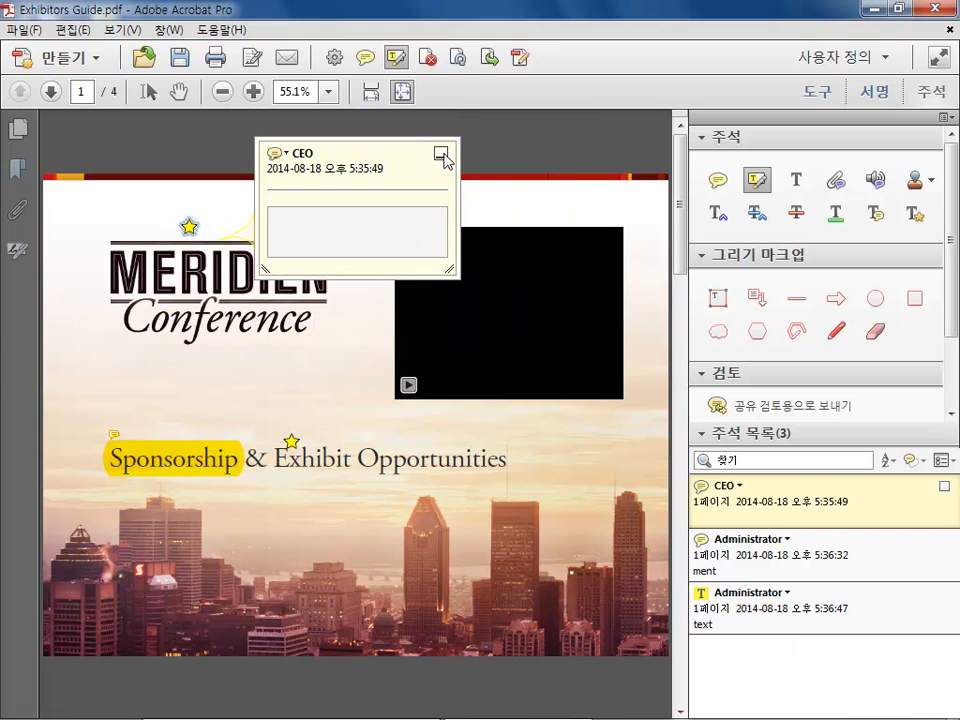
pyautogui.click(441, 153)
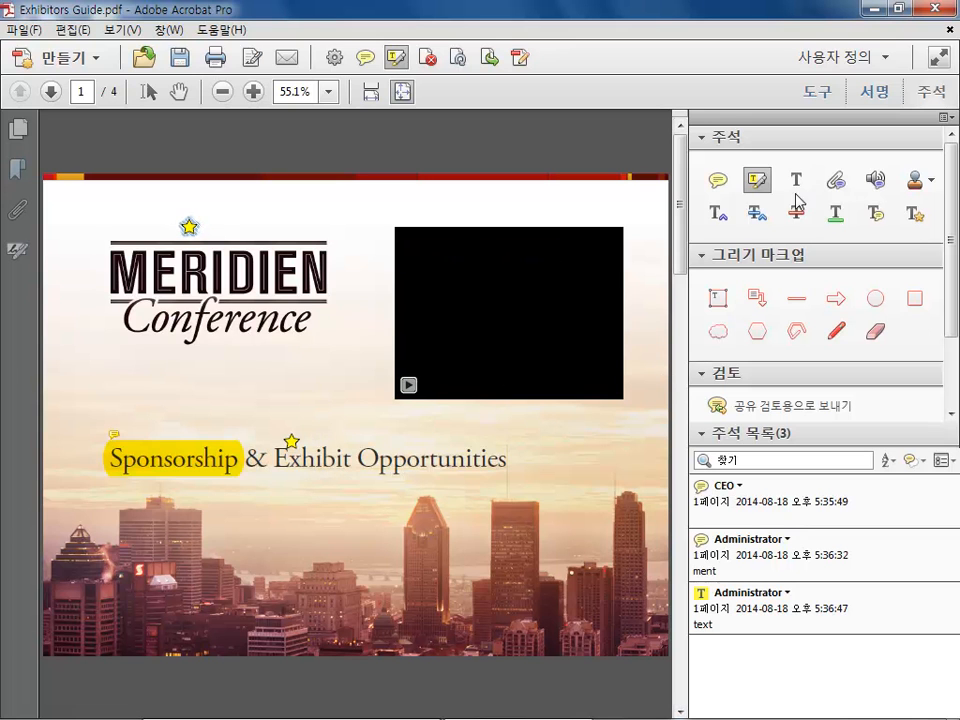
# Underline the word 'Opportunities' in the subtitle
pyautogui.click(837, 213)
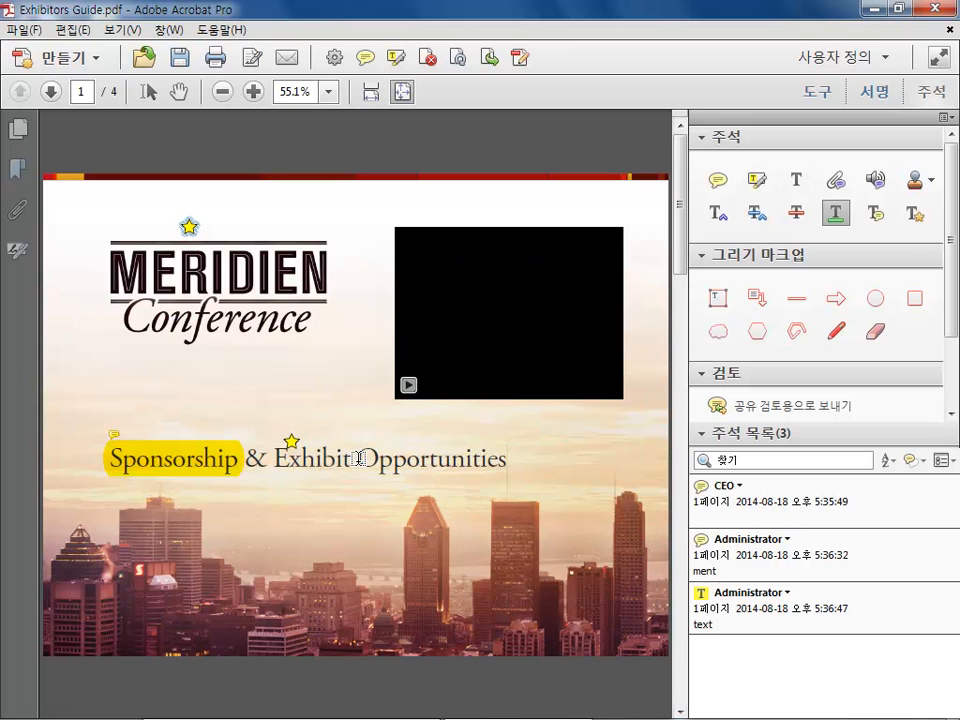
pyautogui.moveTo(358, 459); pyautogui.dragTo(488, 461)
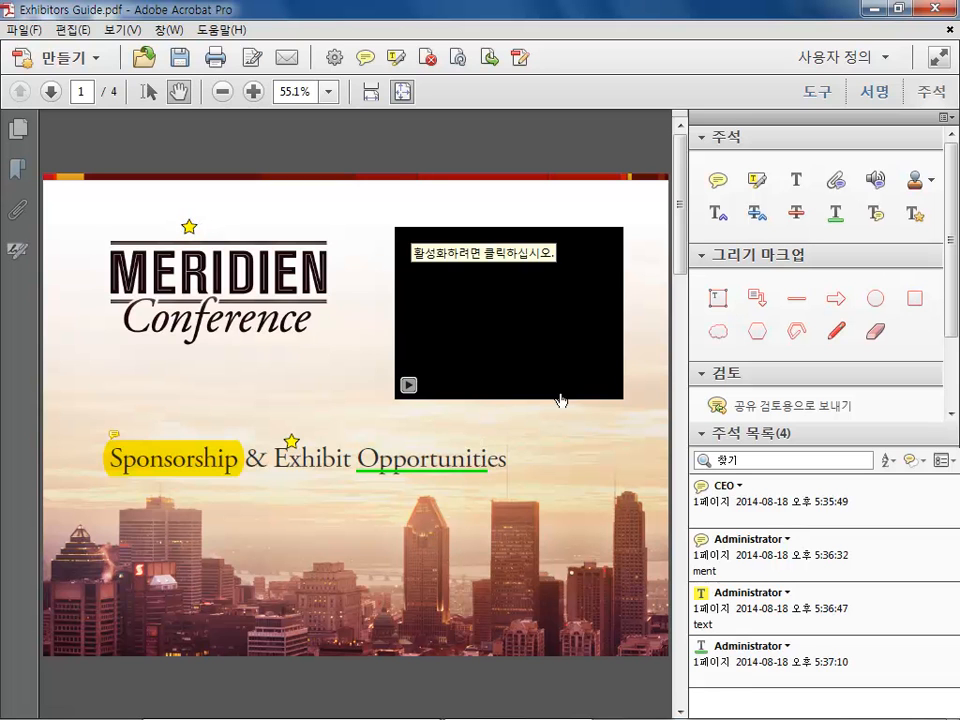
# Draw a freehand curved arrow pointing up toward the 'Conference' logo with the Pencil tool
pyautogui.click(836, 332)
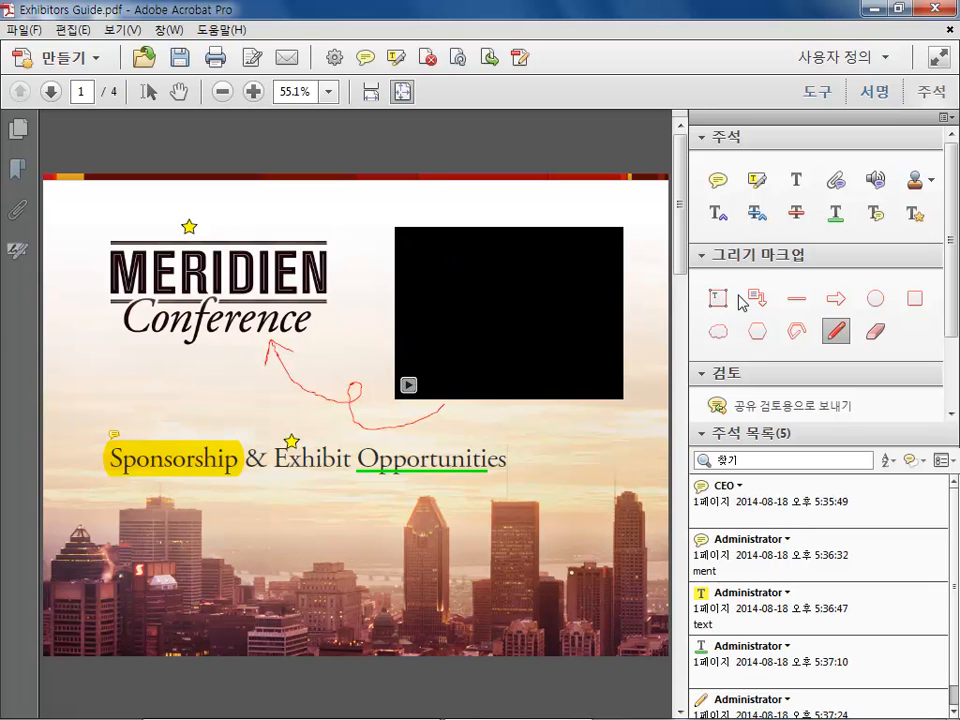
# Open the freehand arrow's properties and set its line thickness to 3 pt
pyautogui.doubleClick(282, 369)
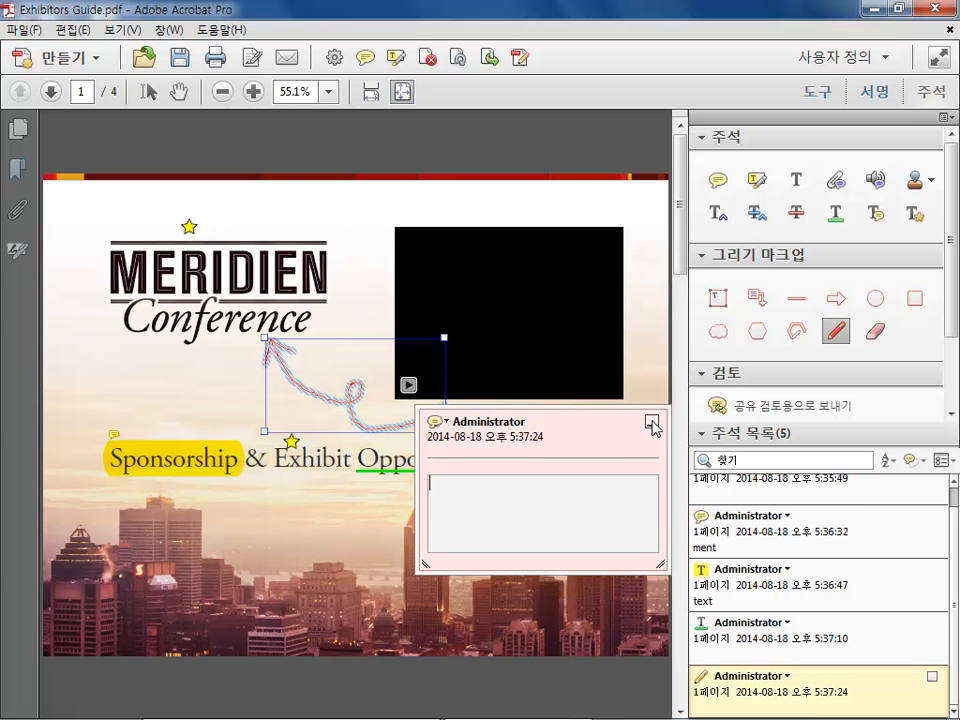
pyautogui.rightClick(433, 427)
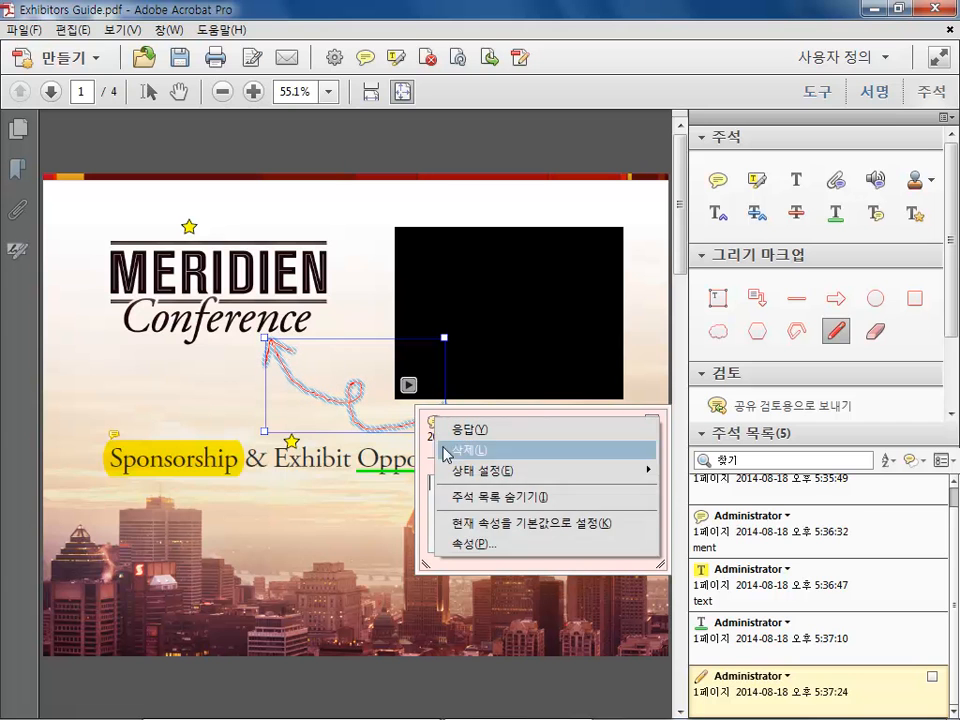
pyautogui.click(456, 542)
pyautogui.click(388, 196)
pyautogui.click(388, 196)
pyautogui.moveTo(397, 124); pyautogui.dragTo(539, 111)
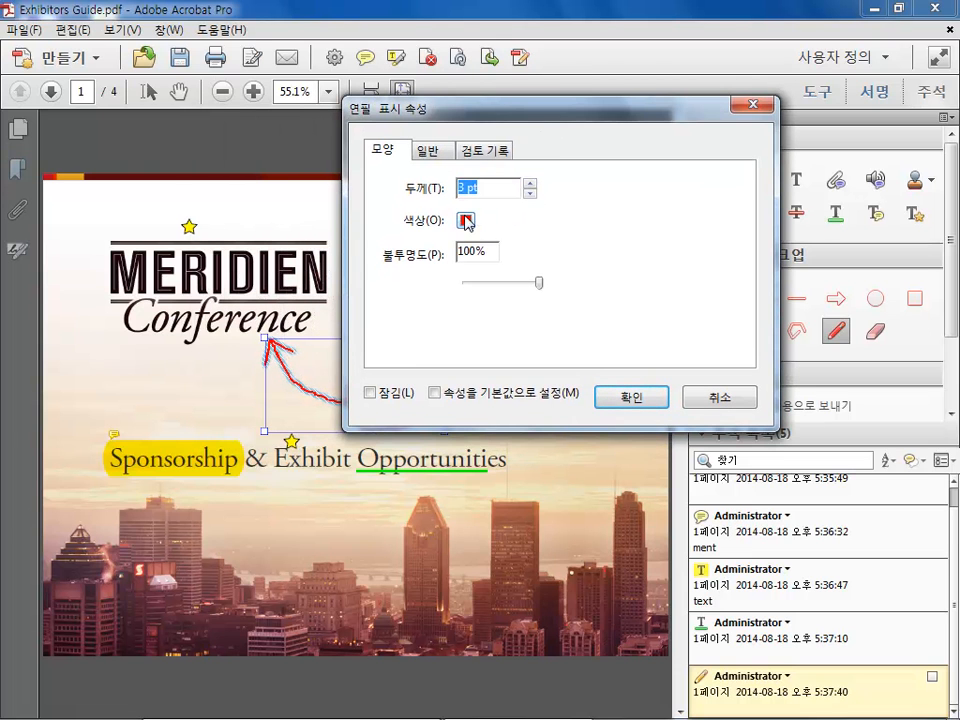
pyautogui.click(627, 398)
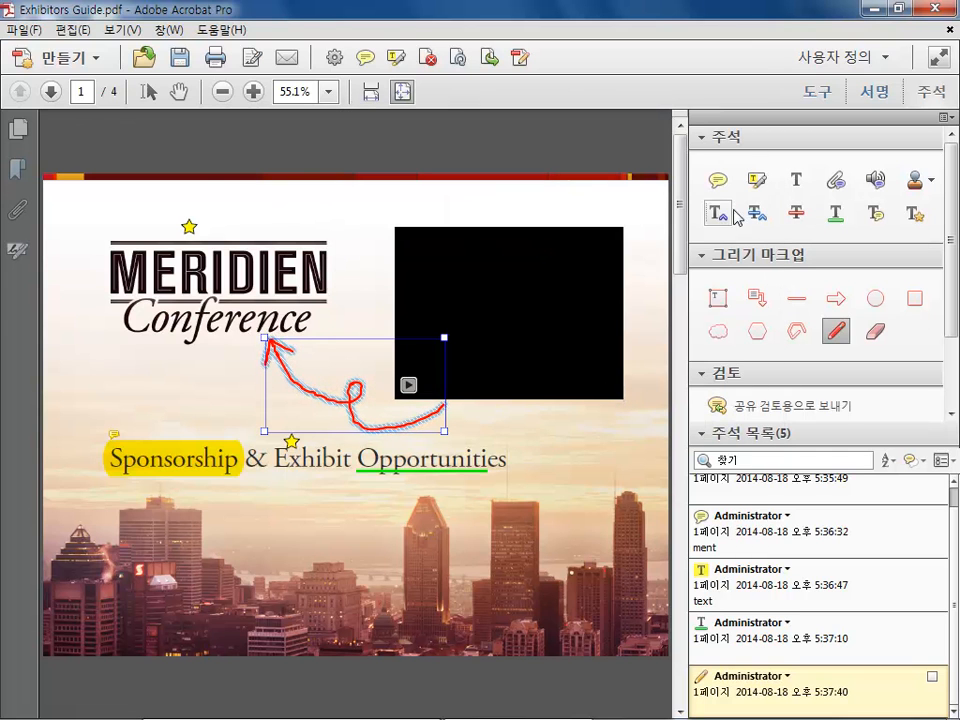
# Start playing the embedded video on the page
pyautogui.click(718, 181)
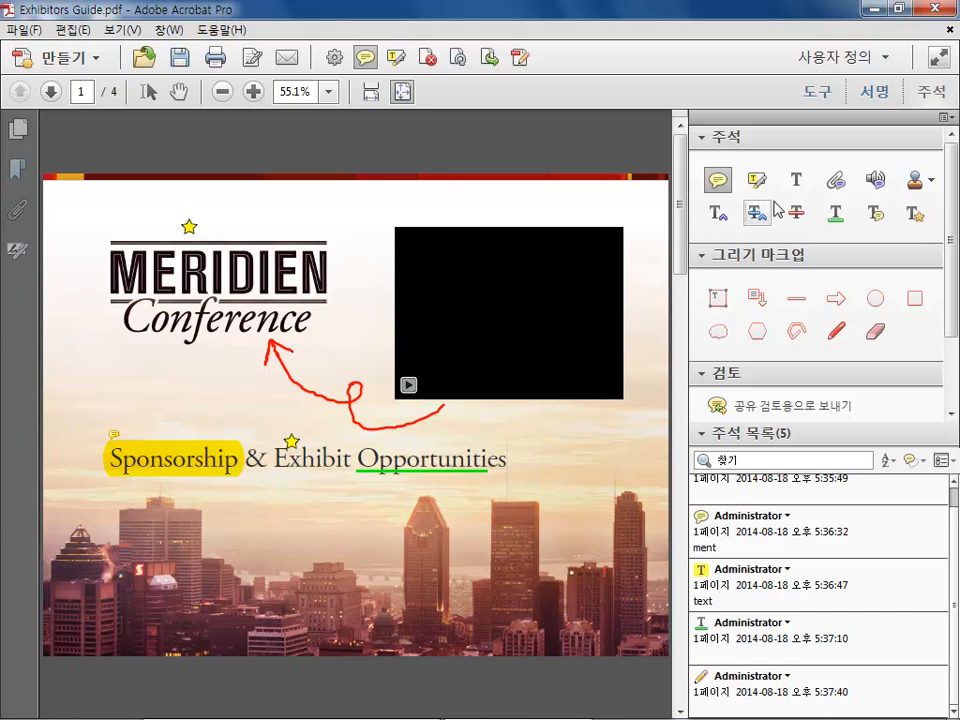
pyautogui.click(148, 91)
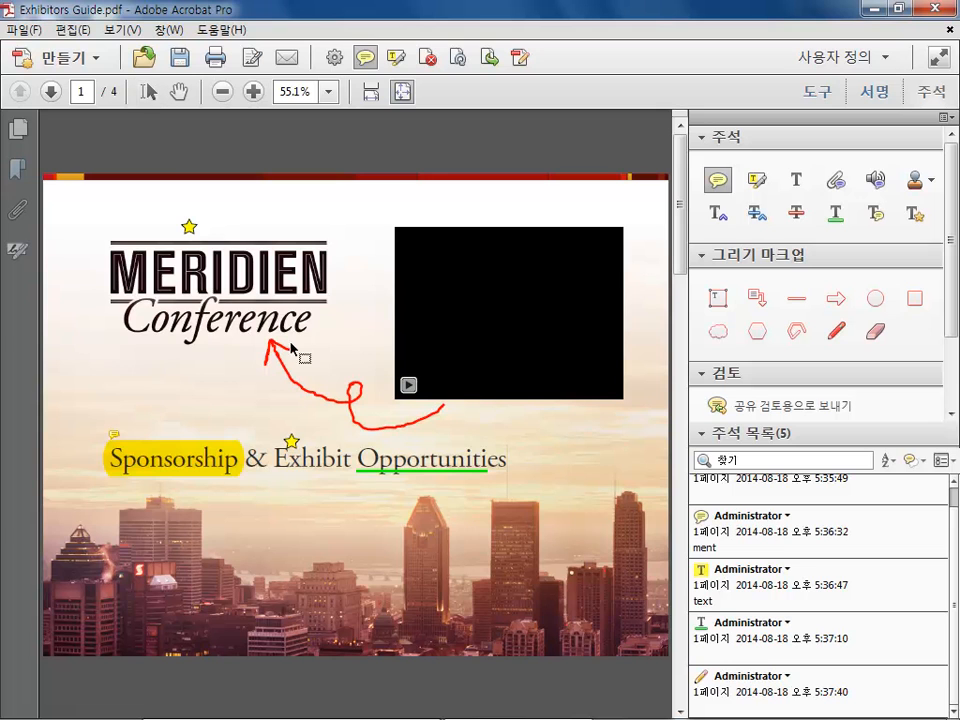
pyautogui.click(462, 316)
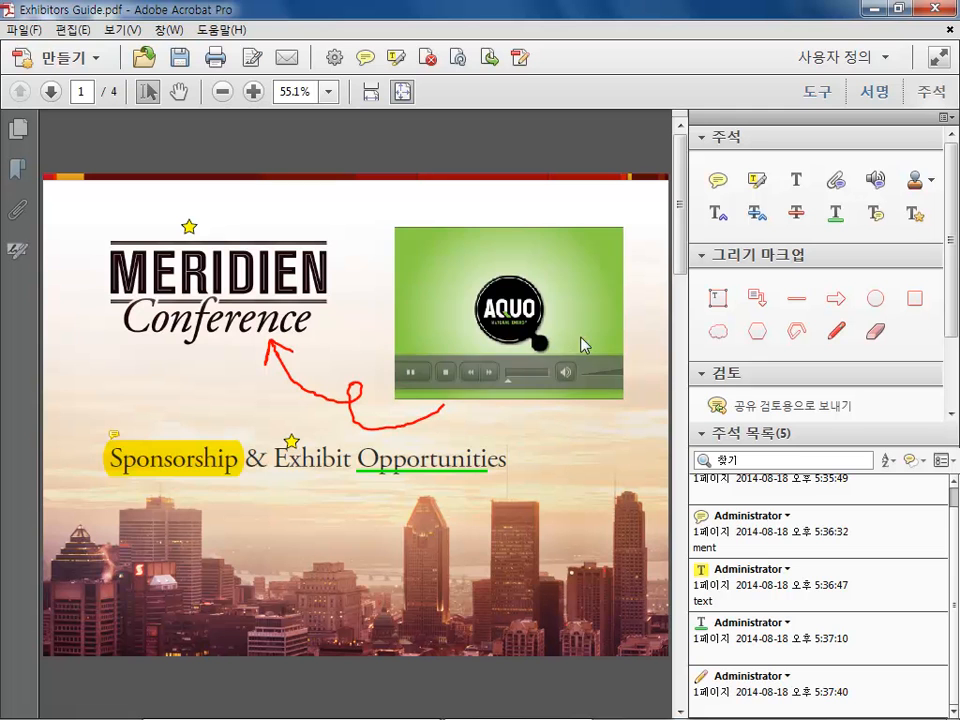
# Add a sticky note on the playing video reading '00:00:05:11 memo' and close its pop-up
pyautogui.click(718, 180)
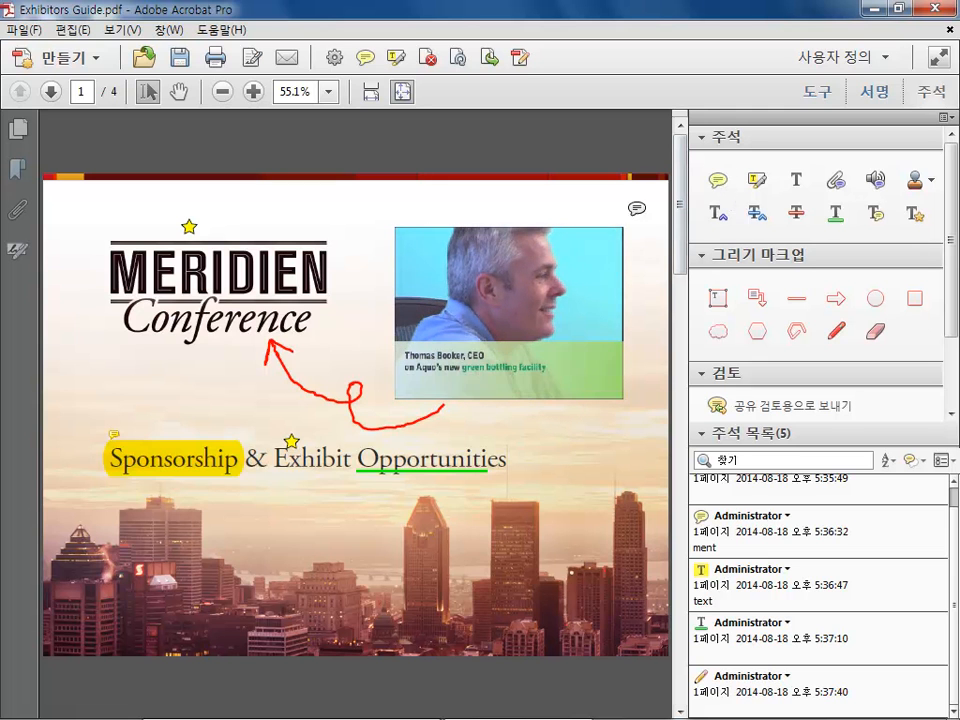
pyautogui.click(491, 334)
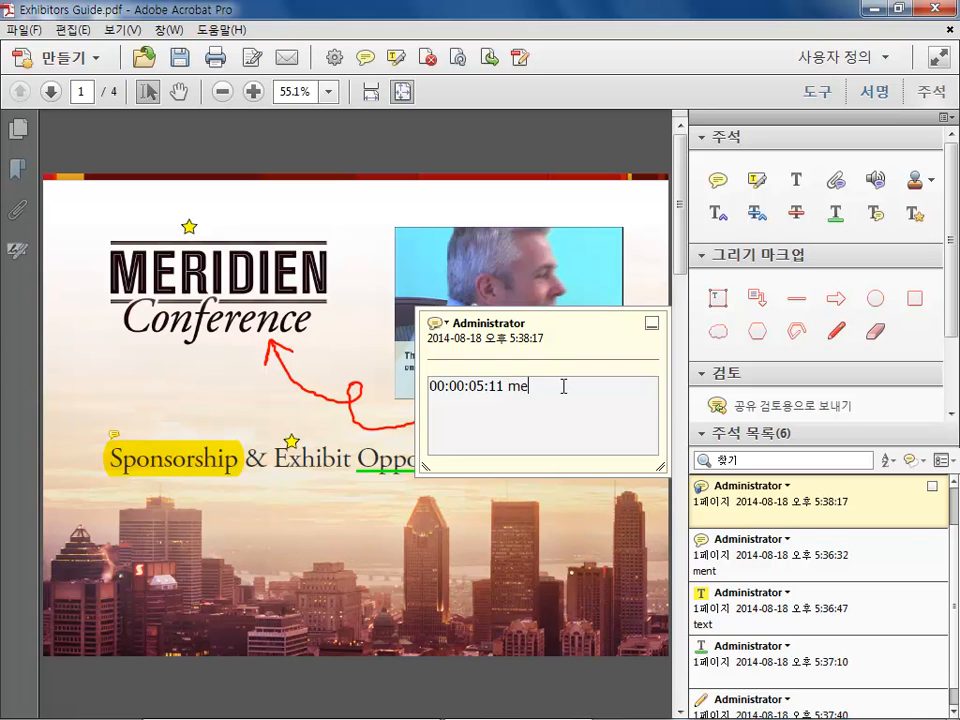
pyautogui.click(650, 323)
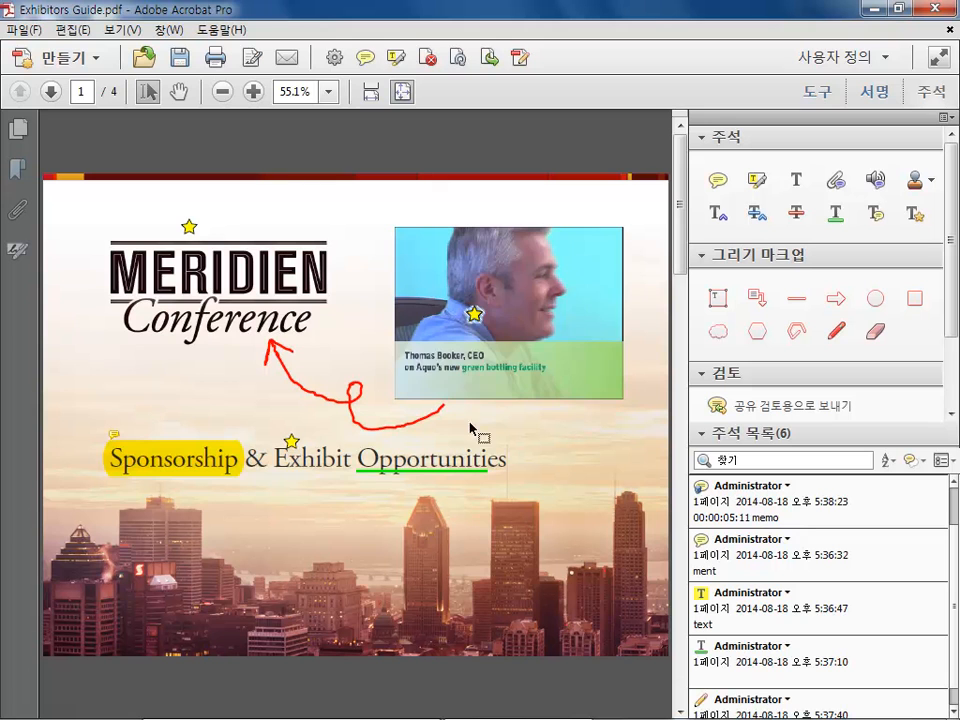
# Resume the video and add another sticky note on it reading '00:01:25:29', then close its pop-up
pyautogui.click(437, 375)
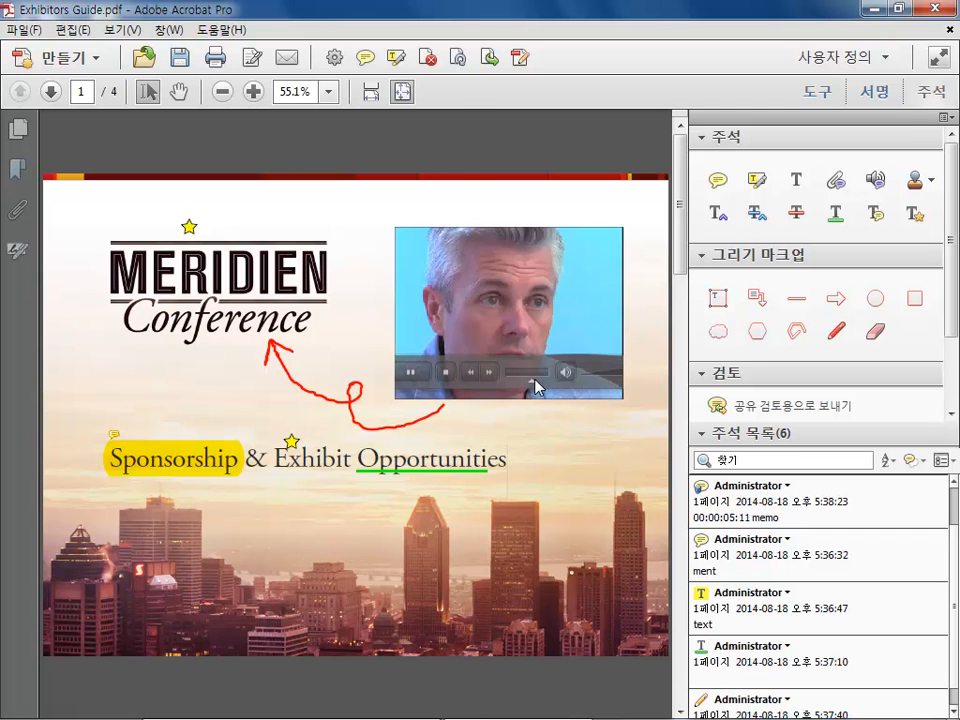
pyautogui.click(717, 180)
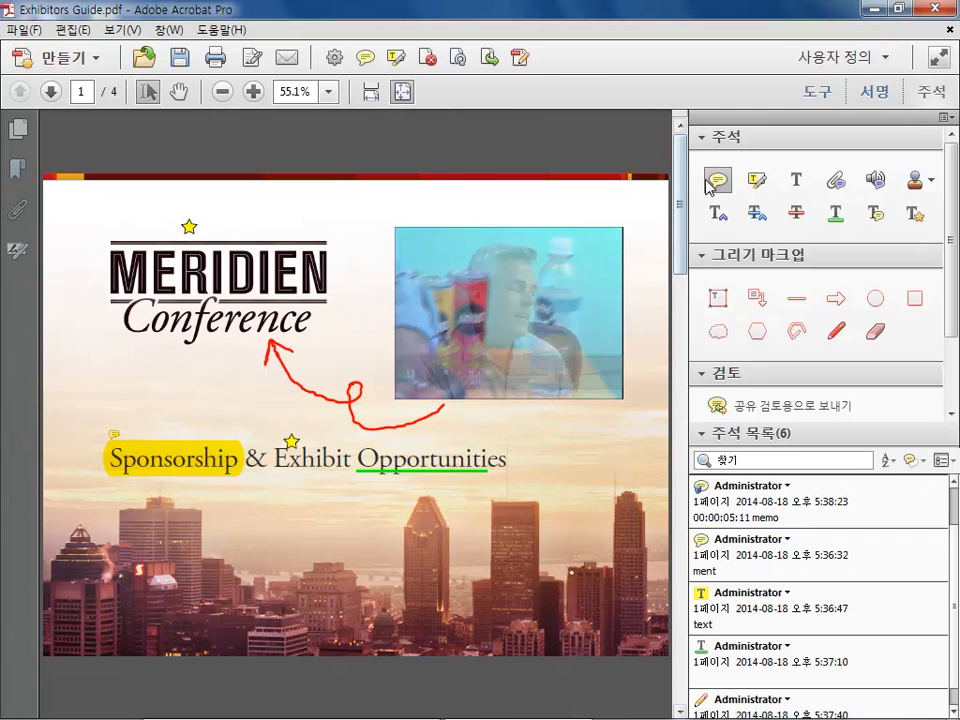
pyautogui.click(494, 302)
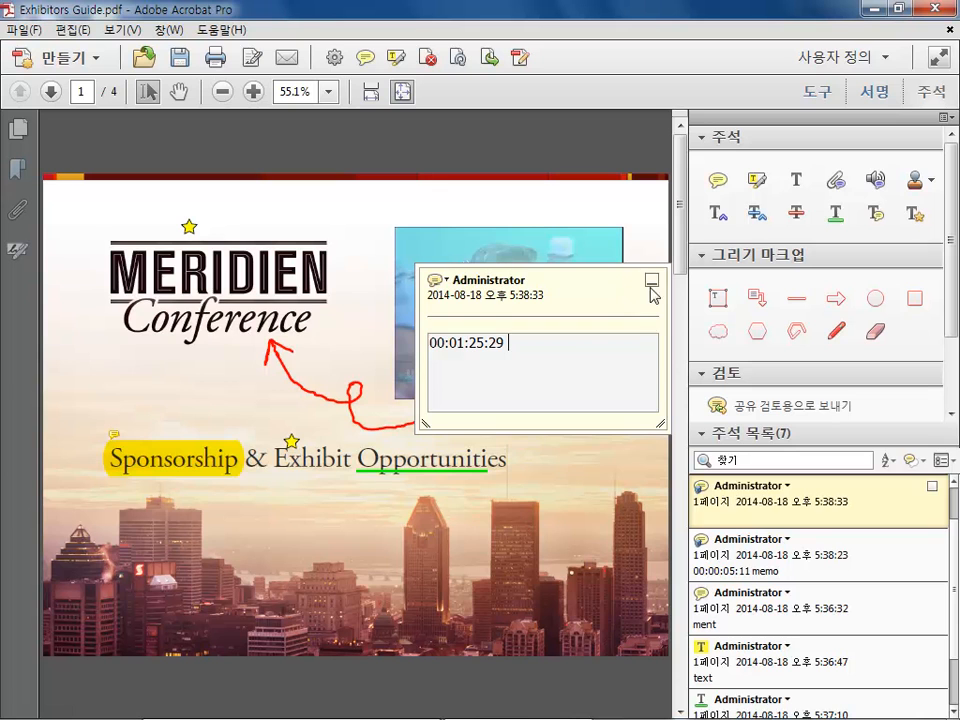
pyautogui.click(651, 284)
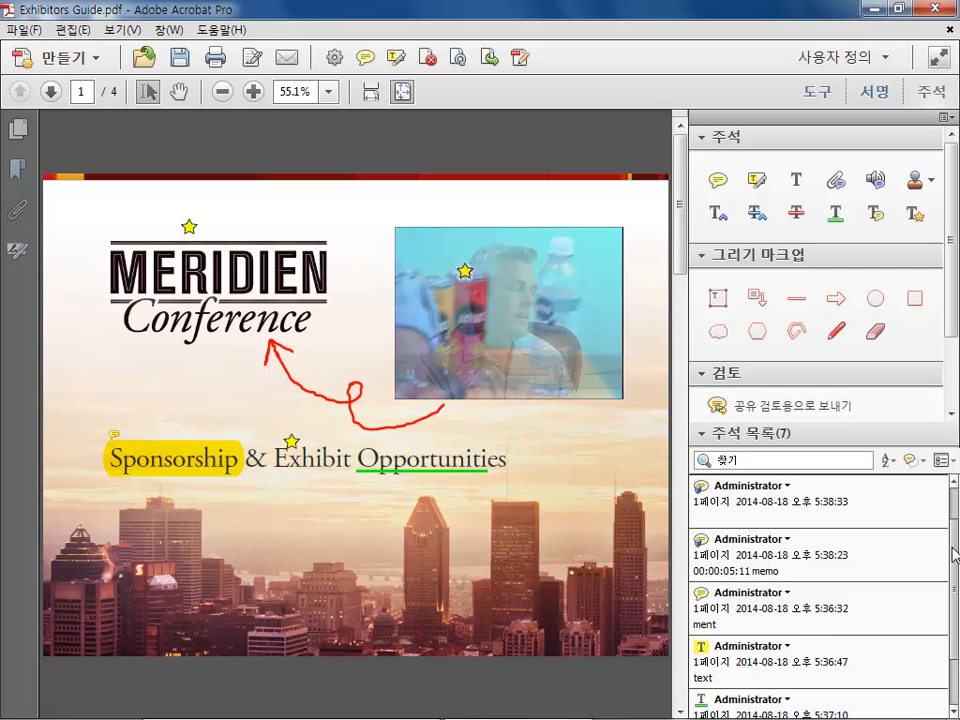
# Filter the comments list by type to show only sticky notes
pyautogui.scroll(-1, 955, 570)
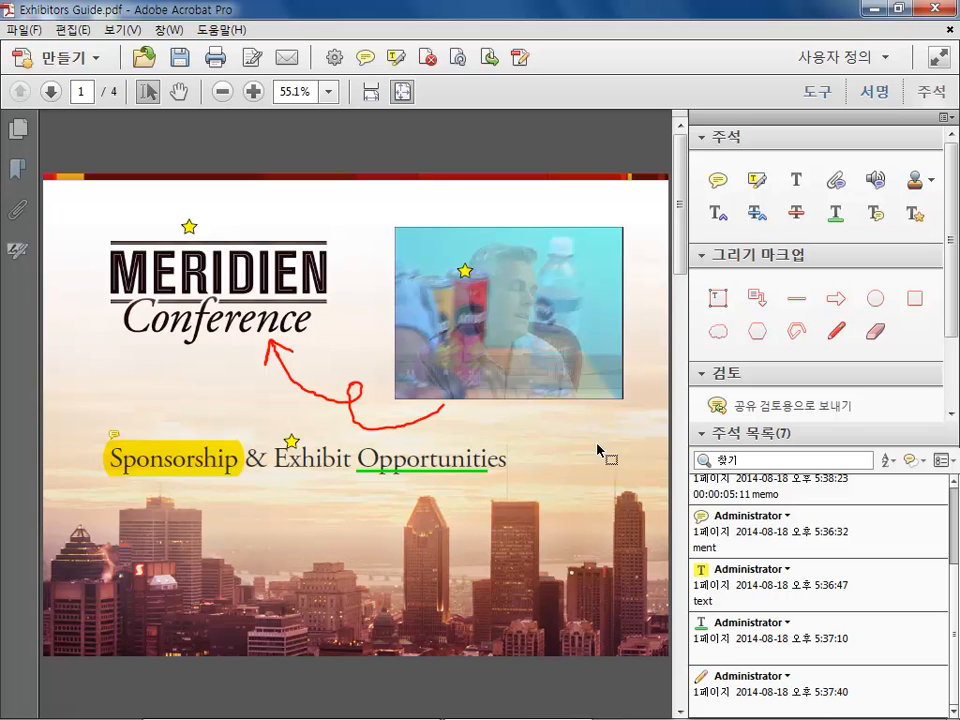
pyautogui.scroll(1, 951, 602)
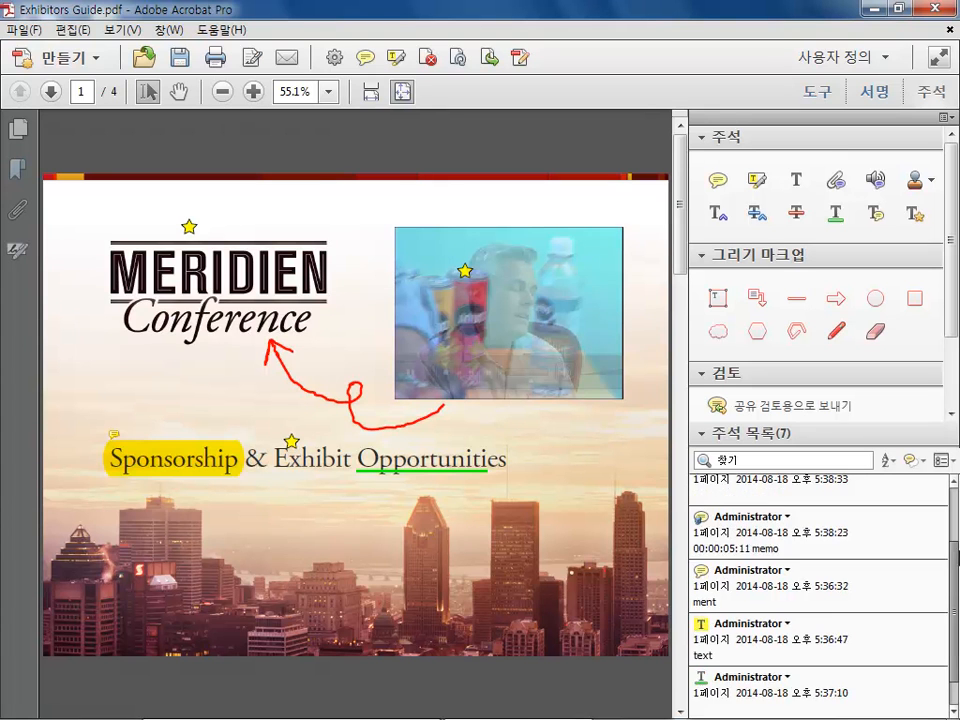
pyautogui.scroll(1, 951, 602)
pyautogui.click(910, 461)
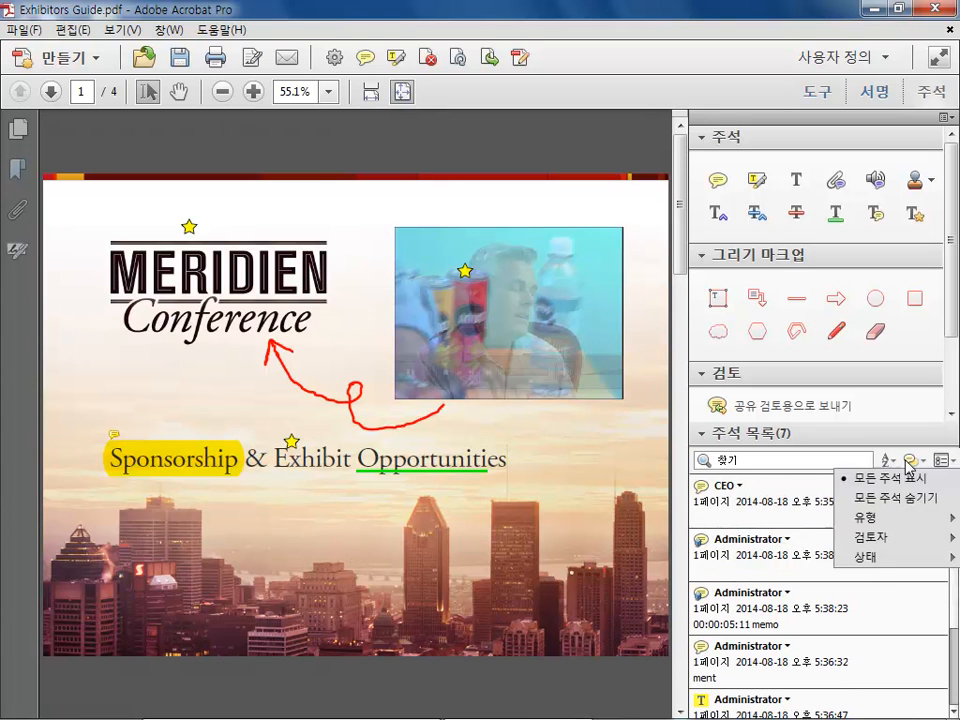
pyautogui.moveTo(903, 522)
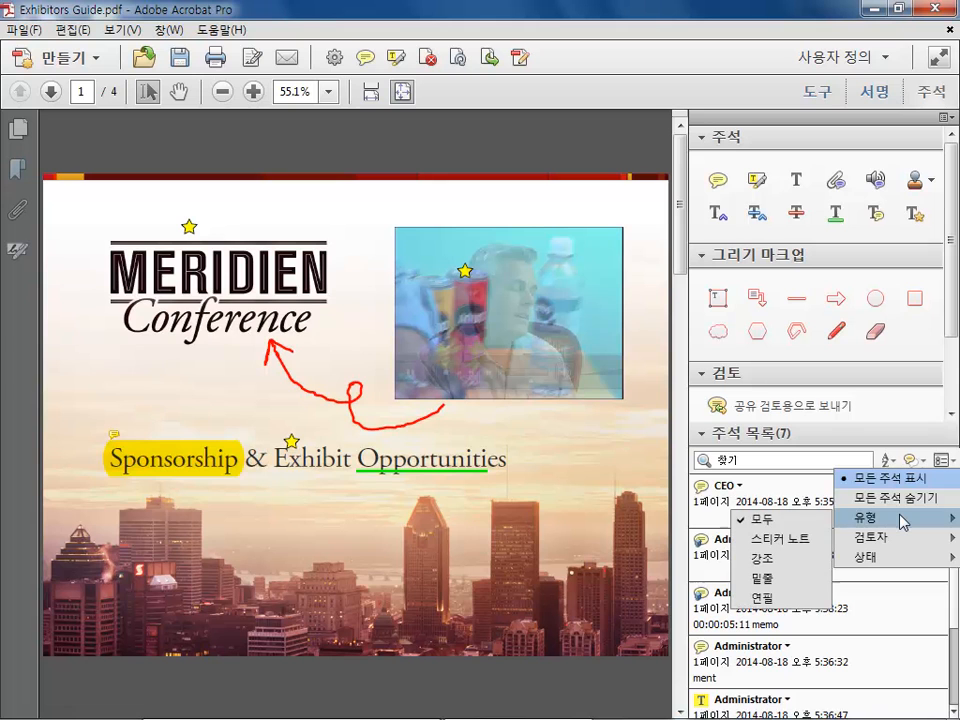
pyautogui.click(795, 538)
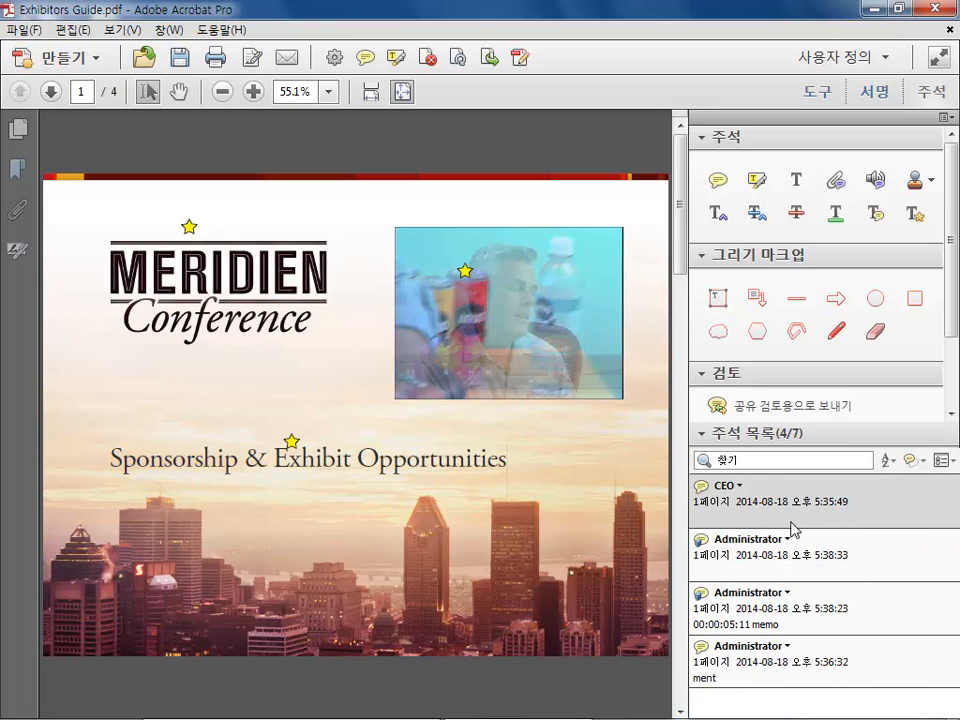
# Filter the comments list by reviewer to show only Administrator's comments
pyautogui.click(910, 461)
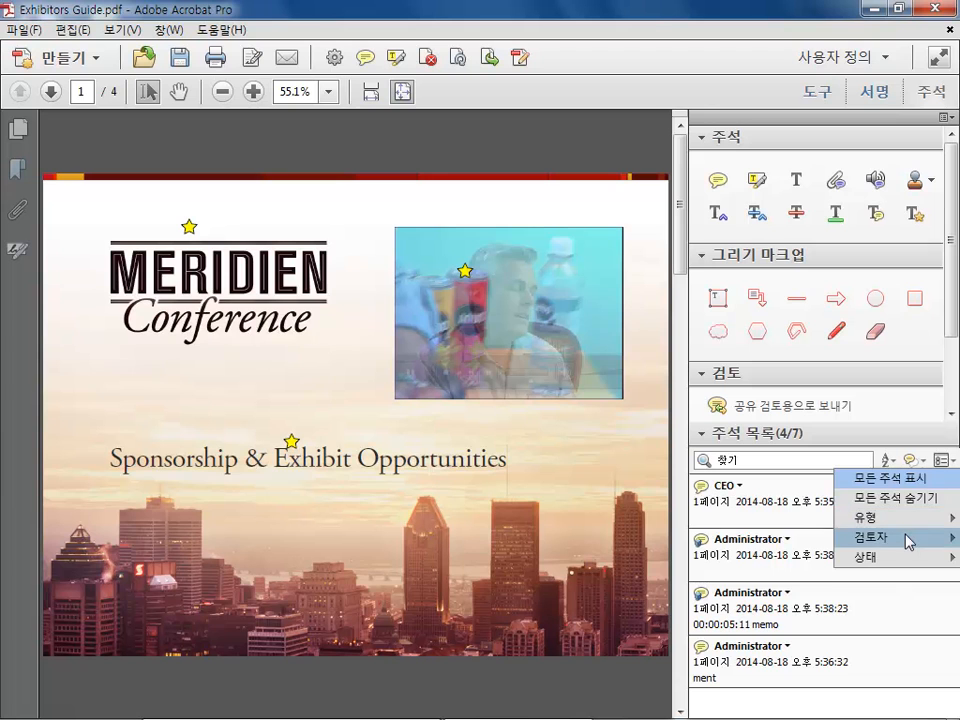
pyautogui.moveTo(880, 537)
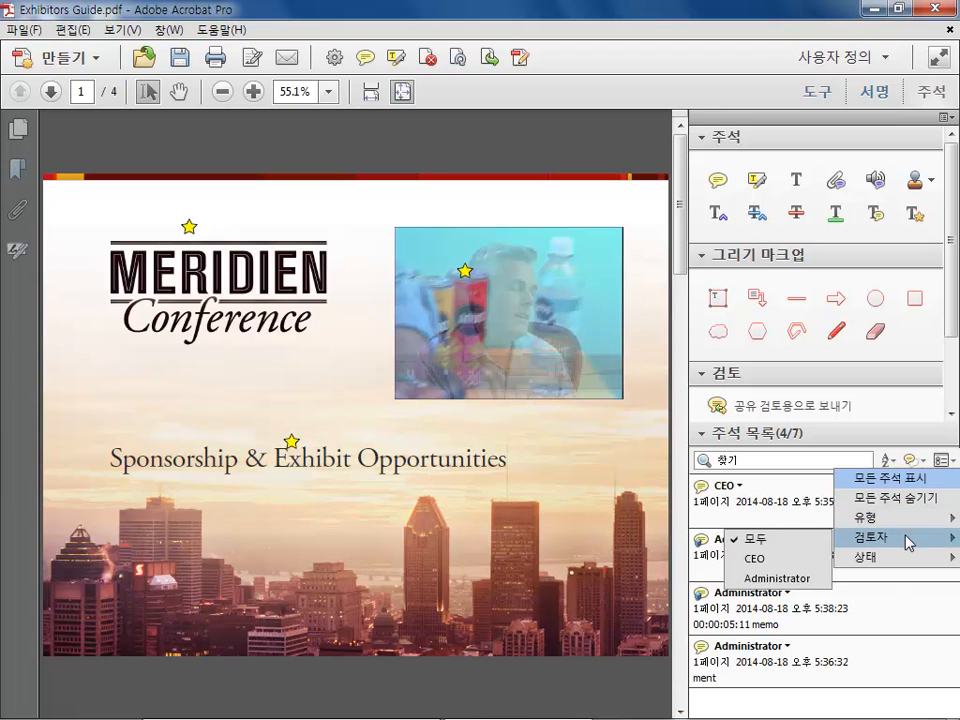
pyautogui.click(766, 578)
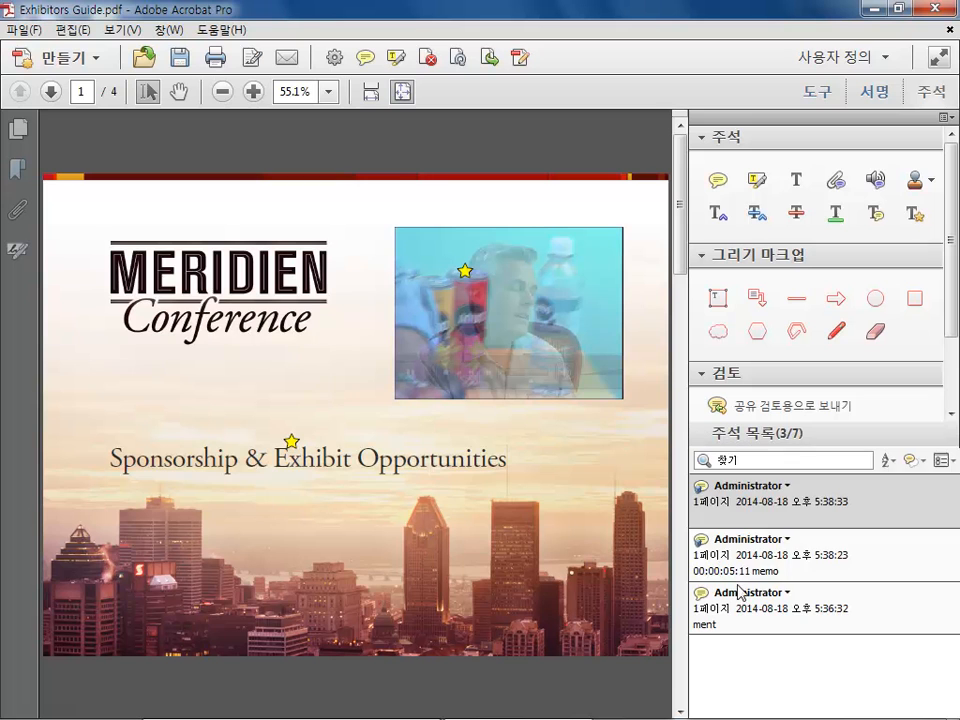
pyautogui.click(915, 462)
pyautogui.moveTo(911, 556)
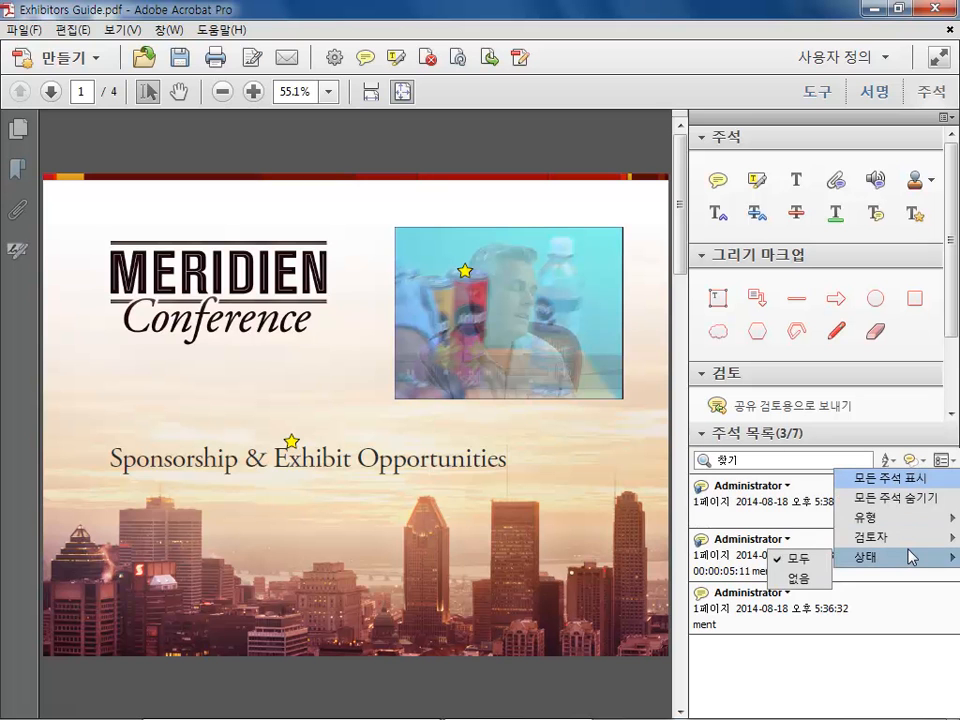
pyautogui.click(943, 461)
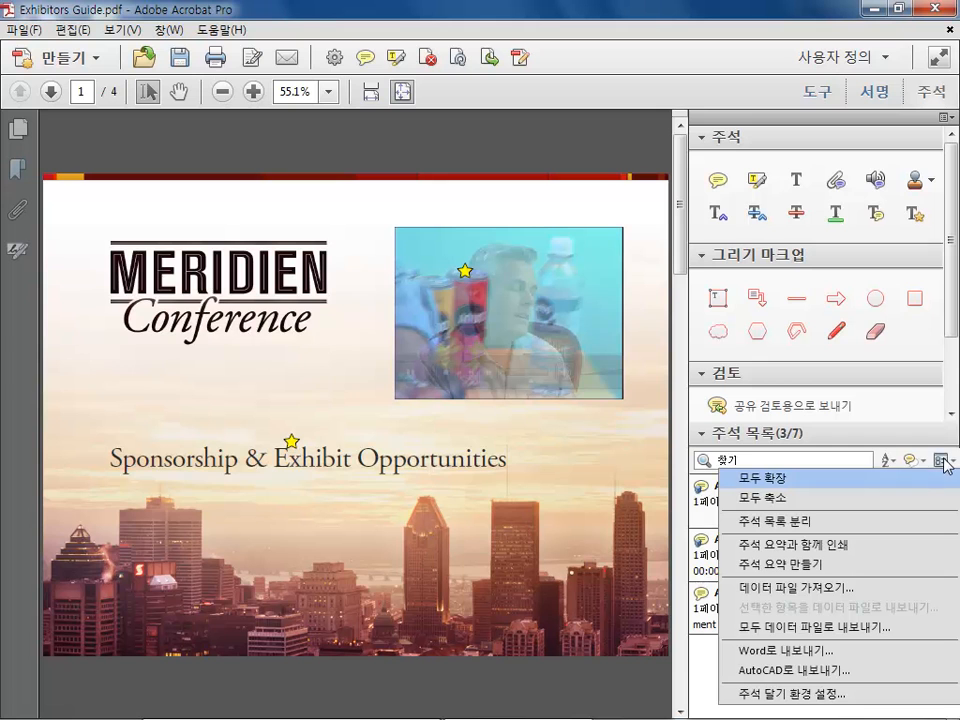
pyautogui.click(887, 460)
pyautogui.click(888, 461)
pyautogui.click(887, 461)
# Reset the comment type filter to all, then filter to sticky notes only again
pyautogui.click(910, 461)
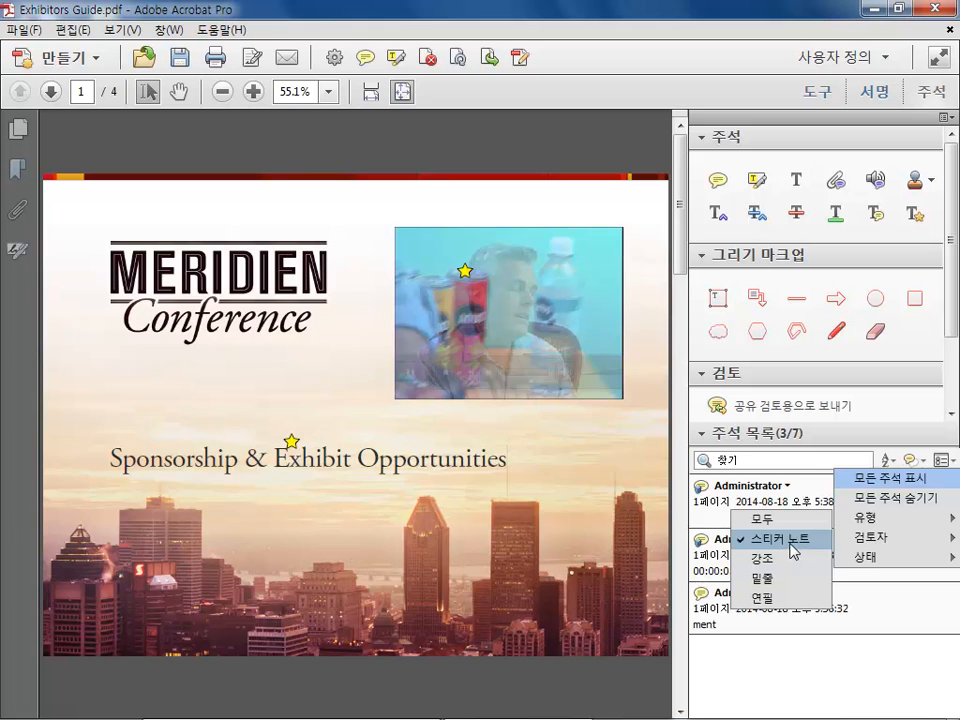
pyautogui.click(750, 517)
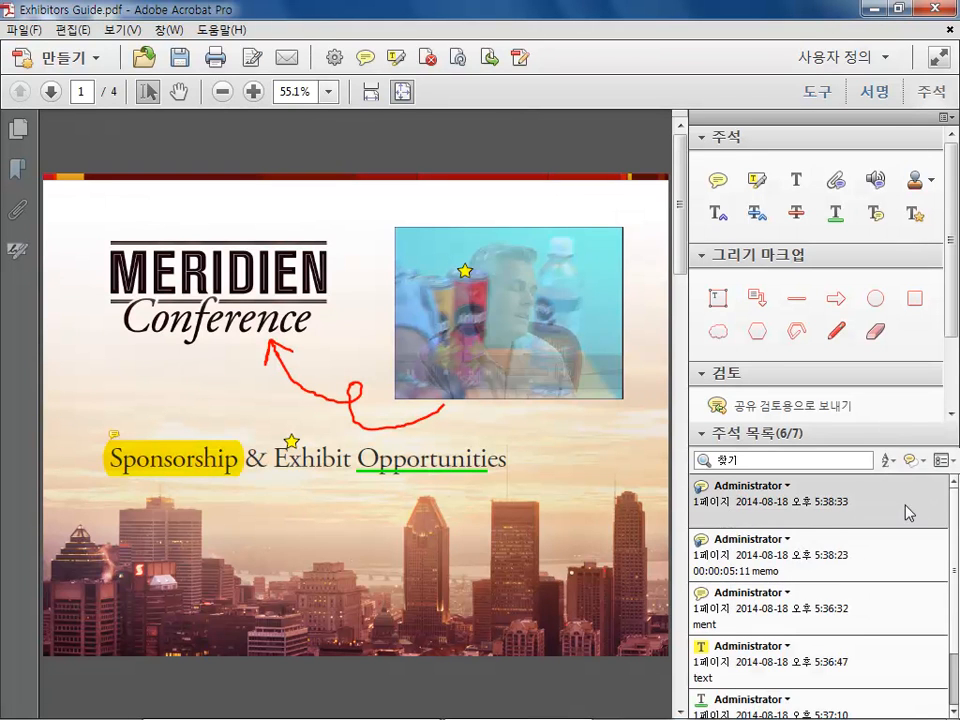
pyautogui.click(914, 460)
pyautogui.moveTo(872, 518)
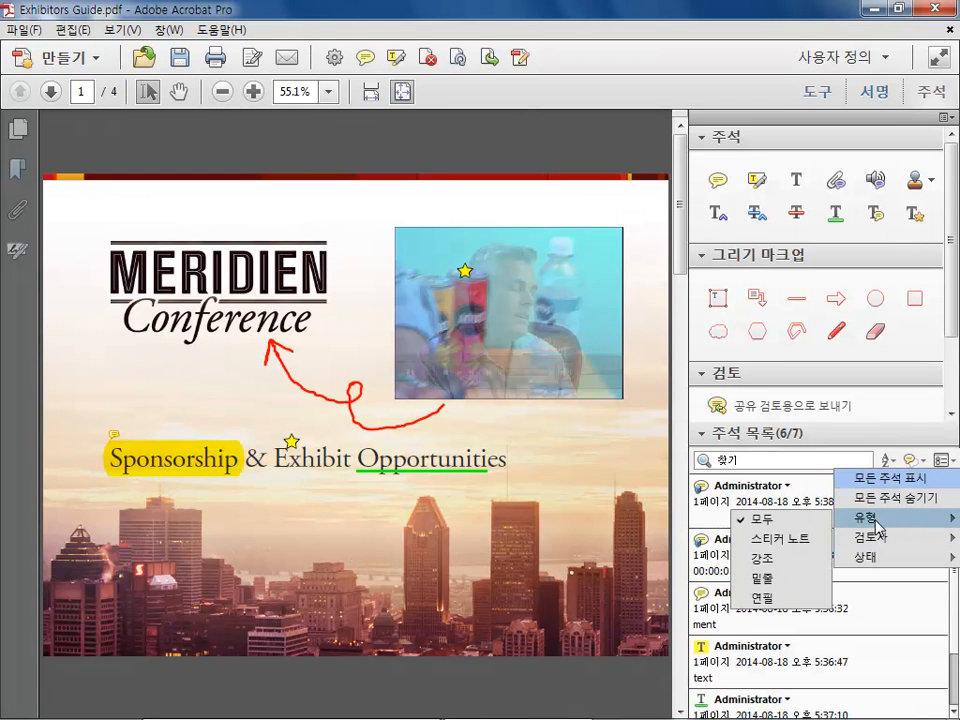
pyautogui.click(795, 539)
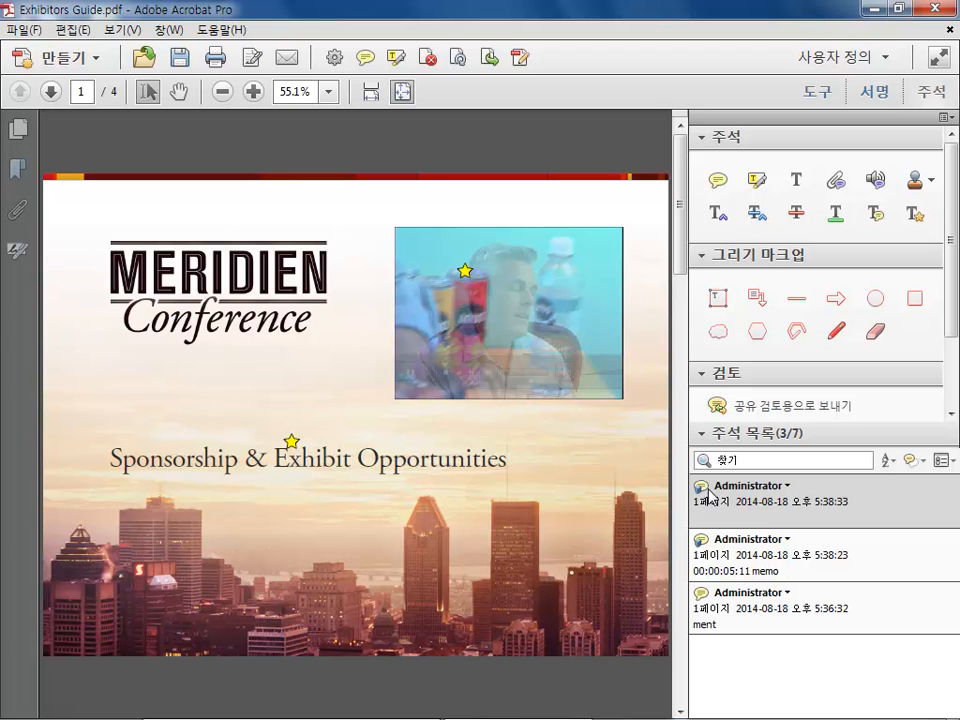
# Jump to the '00:01:25:29' note's video frame from the comments list and open and close its pop-up
pyautogui.click(705, 548)
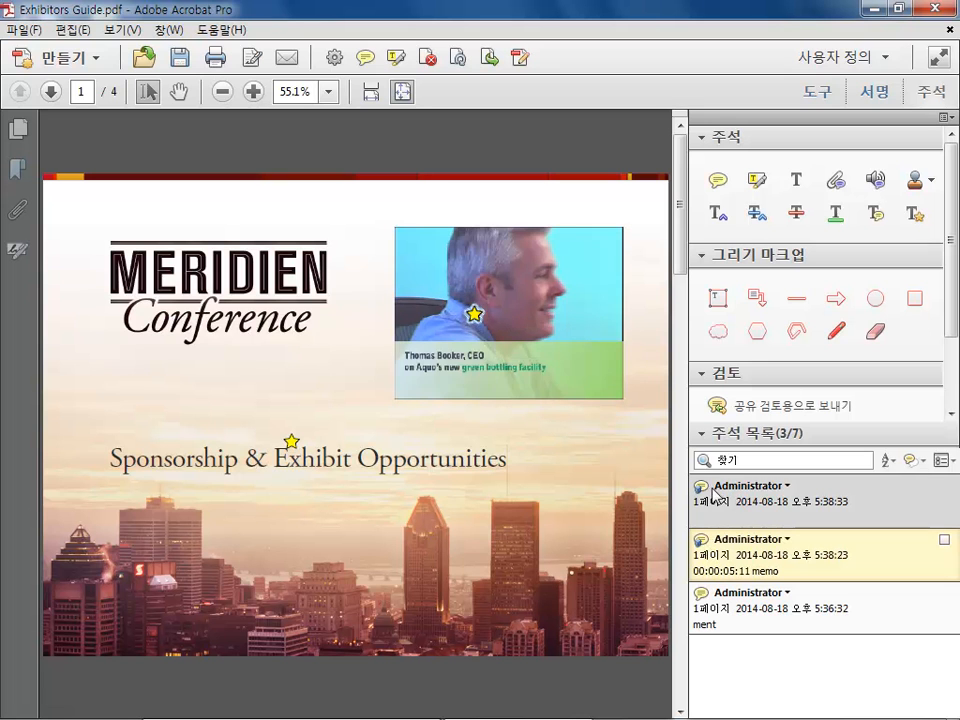
pyautogui.click(741, 508)
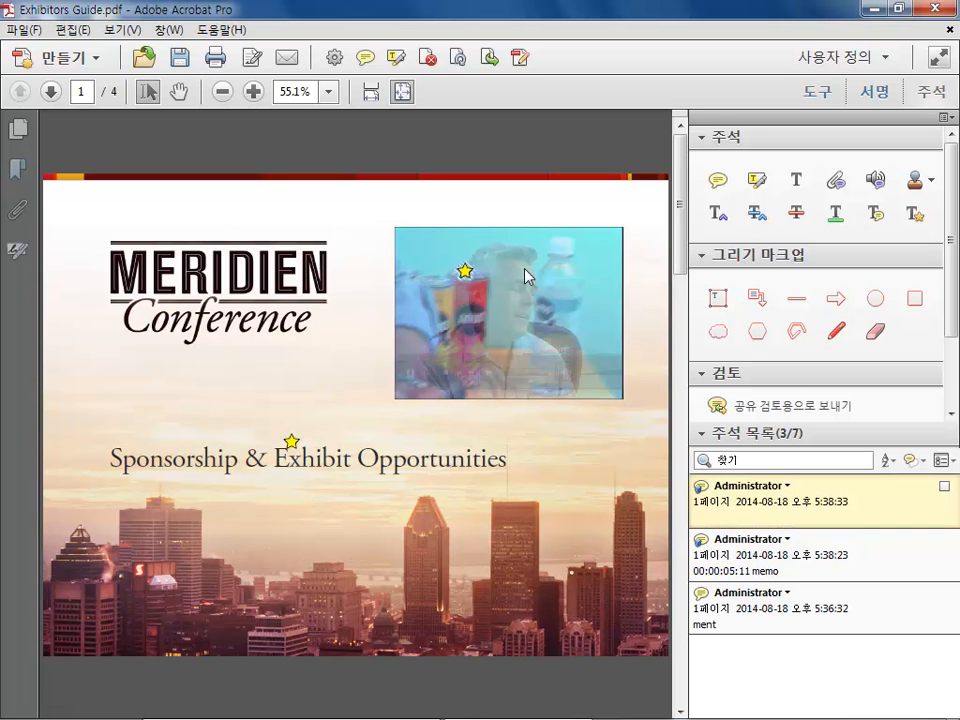
pyautogui.doubleClick(464, 271)
pyautogui.click(651, 280)
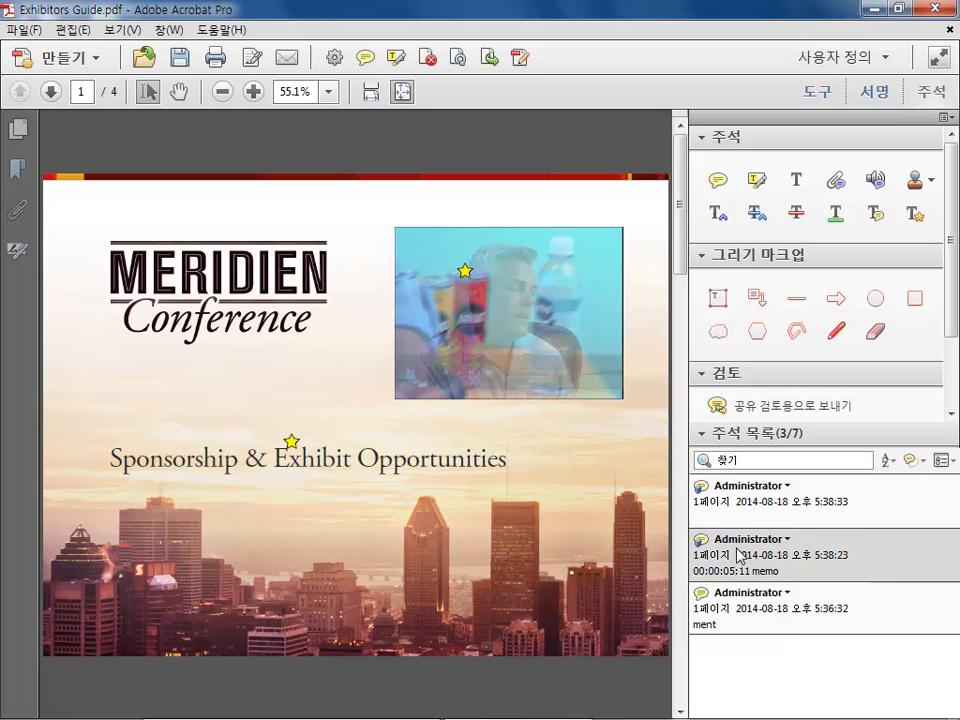
# Jump to the '00:00:05:11 memo' note's video frame from the list and open and close its pop-up
pyautogui.click(741, 553)
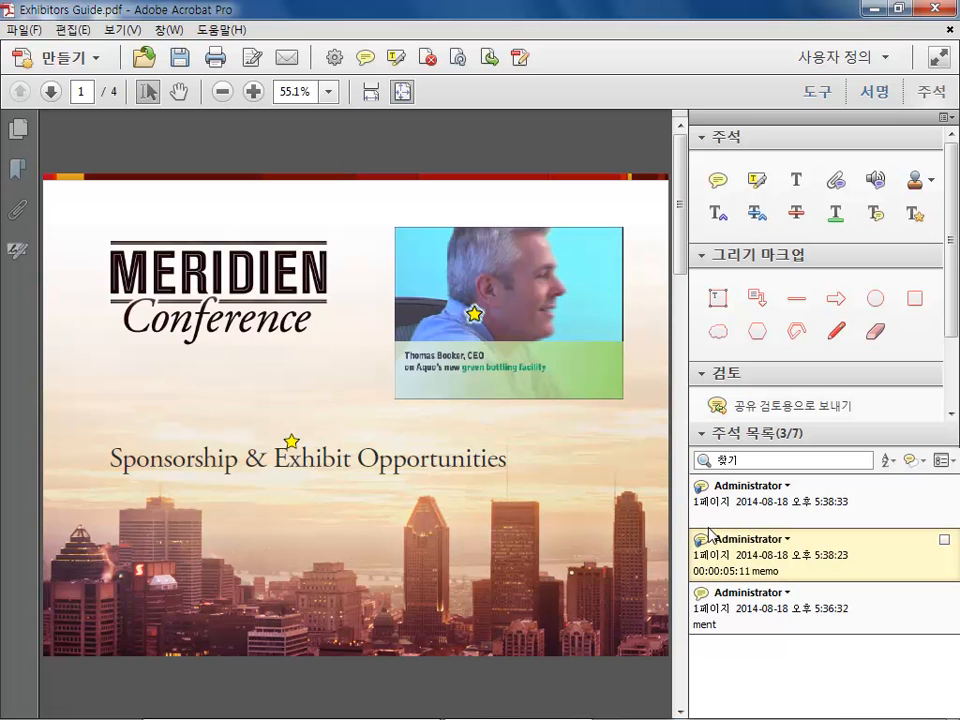
pyautogui.doubleClick(474, 315)
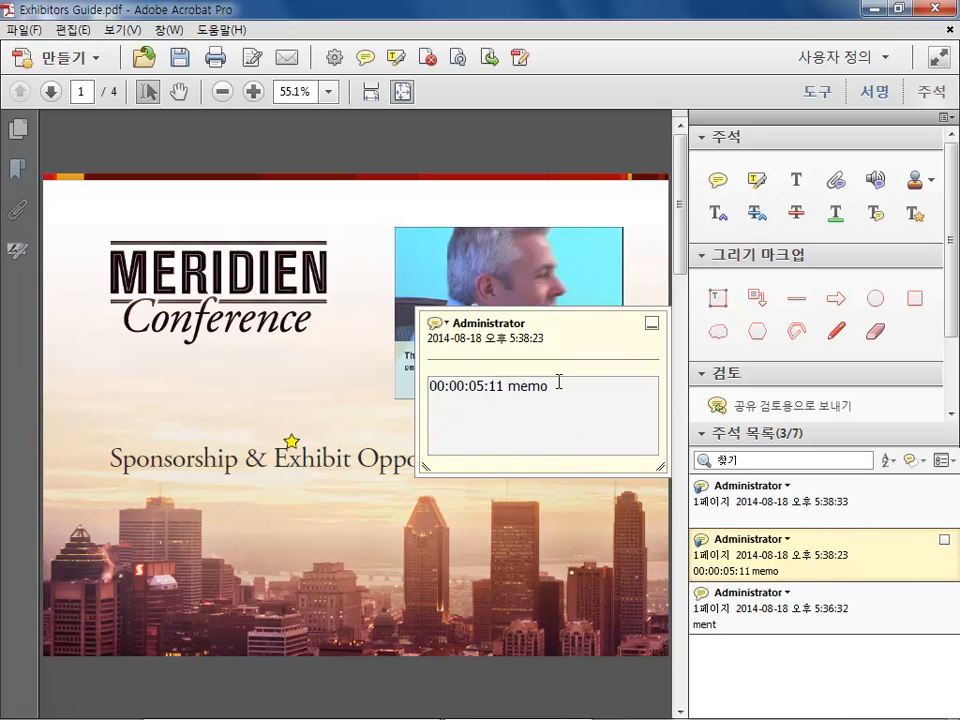
pyautogui.click(651, 323)
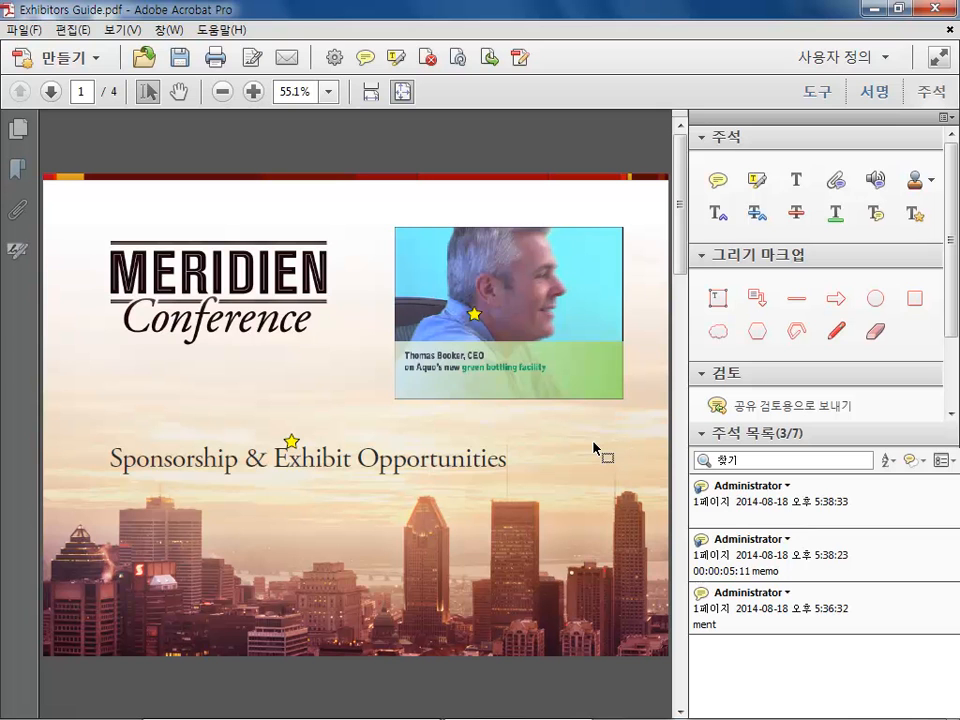
# Sort the comments list by type and show all comments again
pyautogui.click(887, 461)
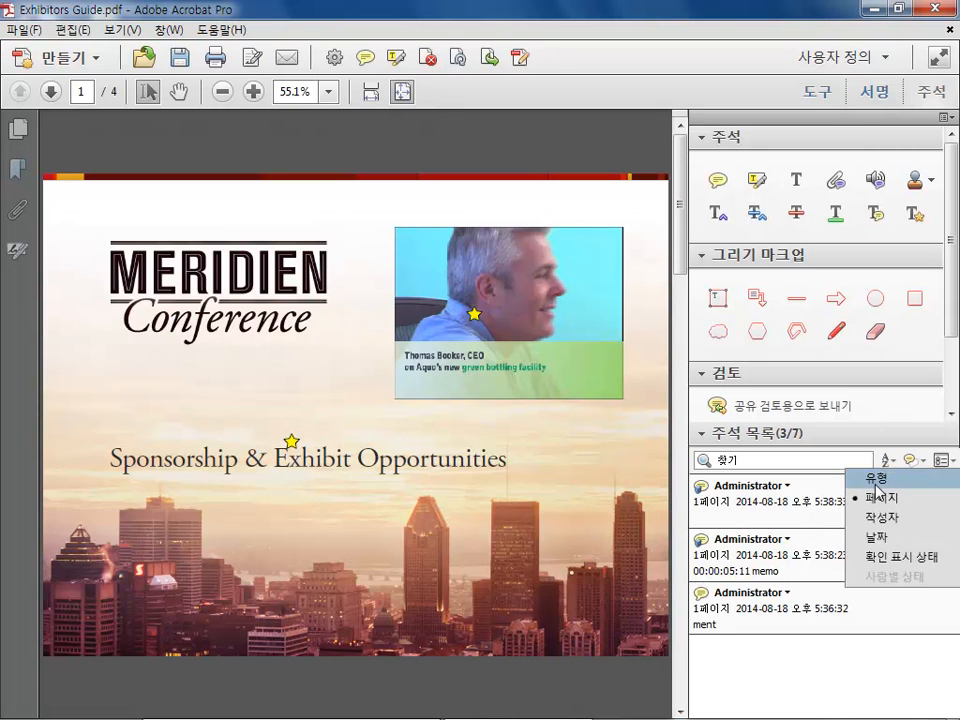
pyautogui.click(876, 484)
pyautogui.click(911, 461)
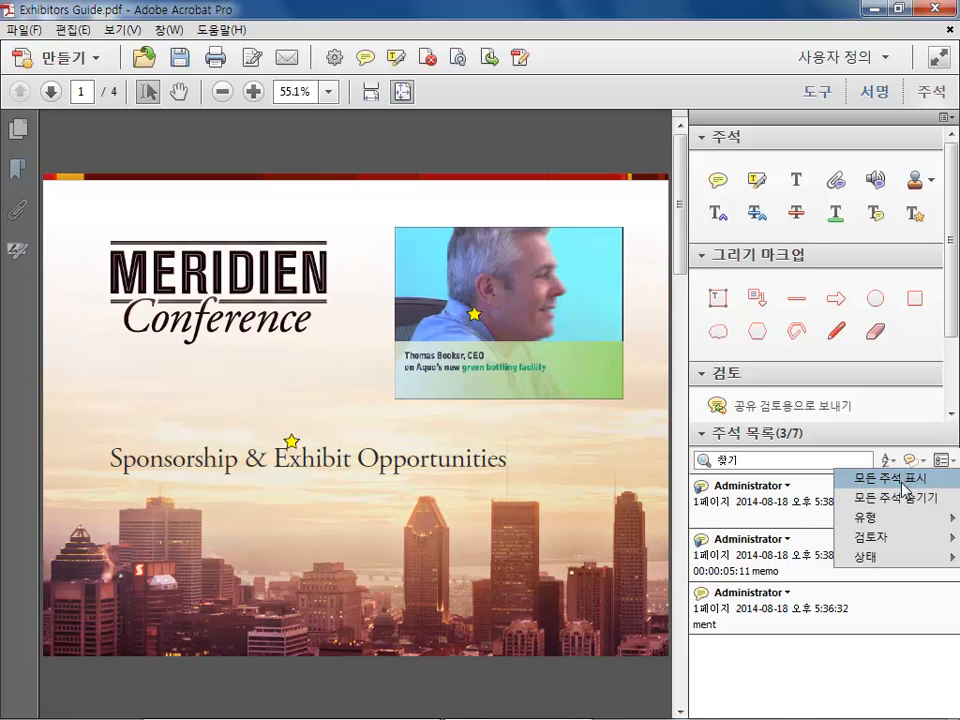
pyautogui.click(903, 481)
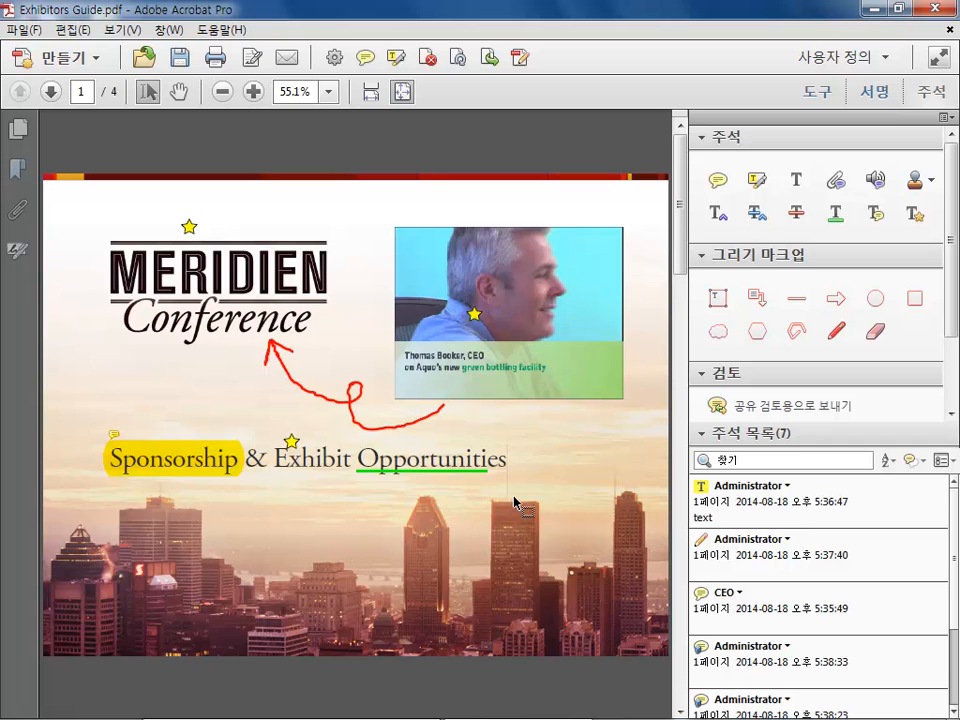
# Try to start a shared review of the document from the review panel
pyautogui.moveTo(951, 253); pyautogui.dragTo(950, 341)
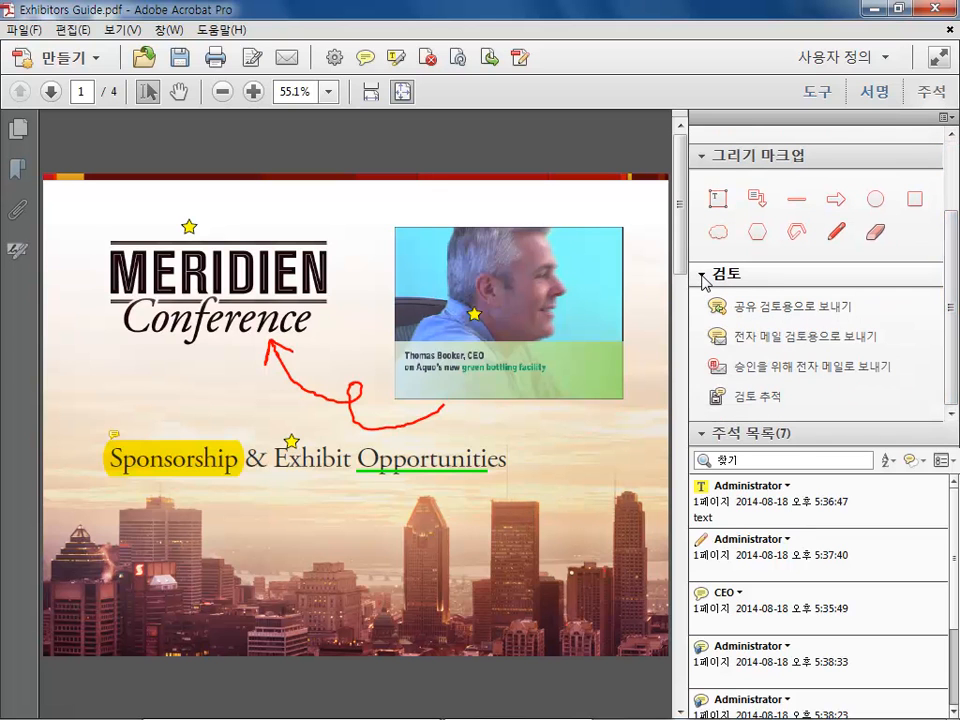
pyautogui.click(780, 313)
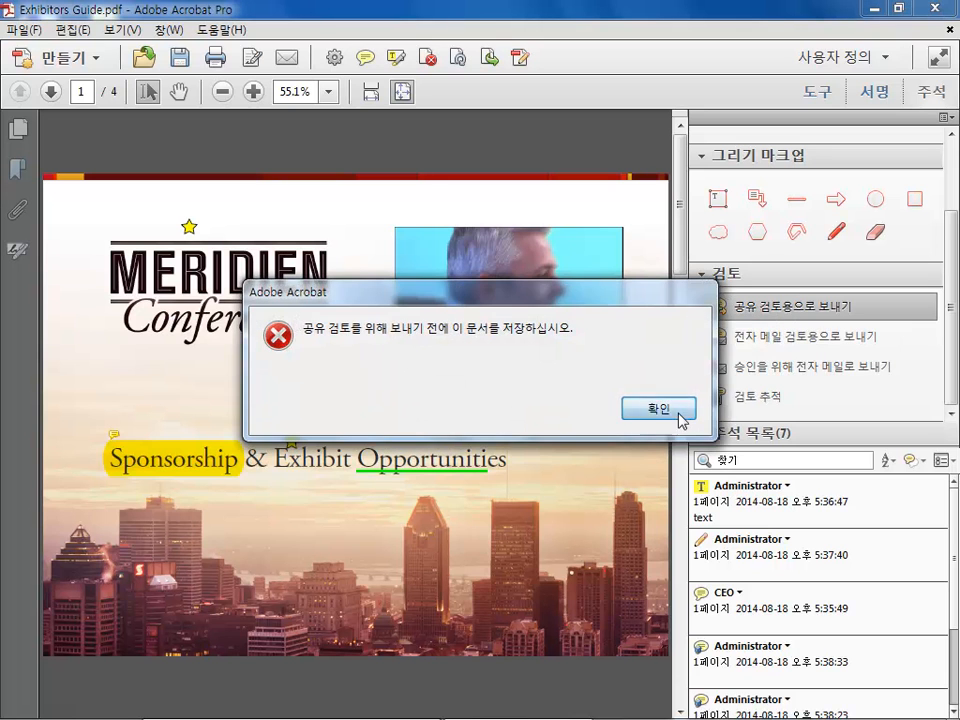
pyautogui.click(679, 413)
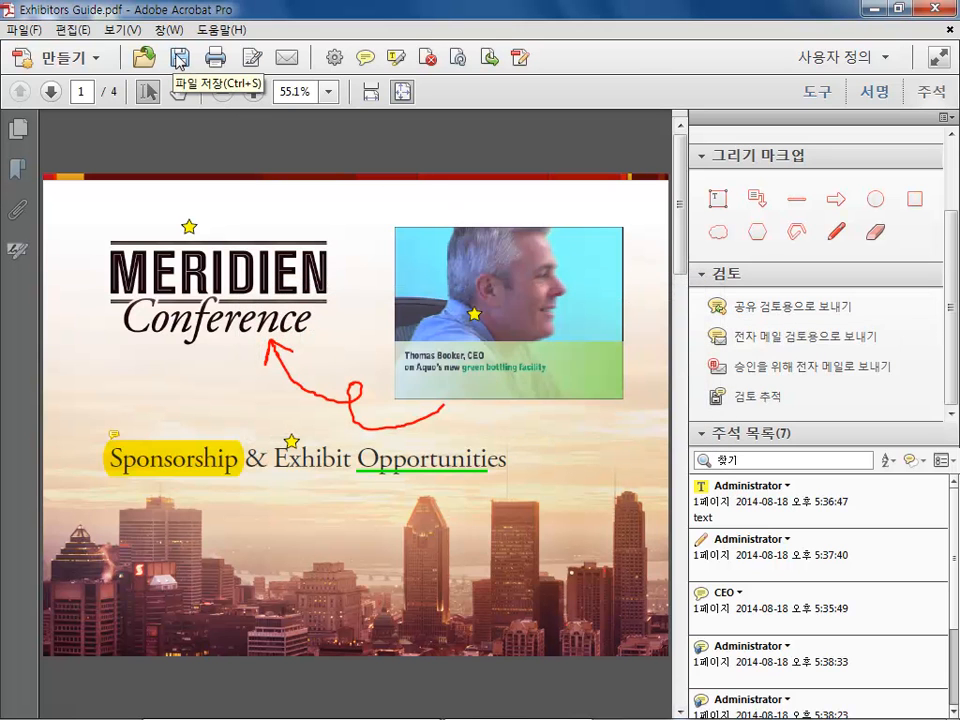
# Save the document under a new name, Exhibitors Guide_1
pyautogui.click(22, 29)
pyautogui.click(45, 125)
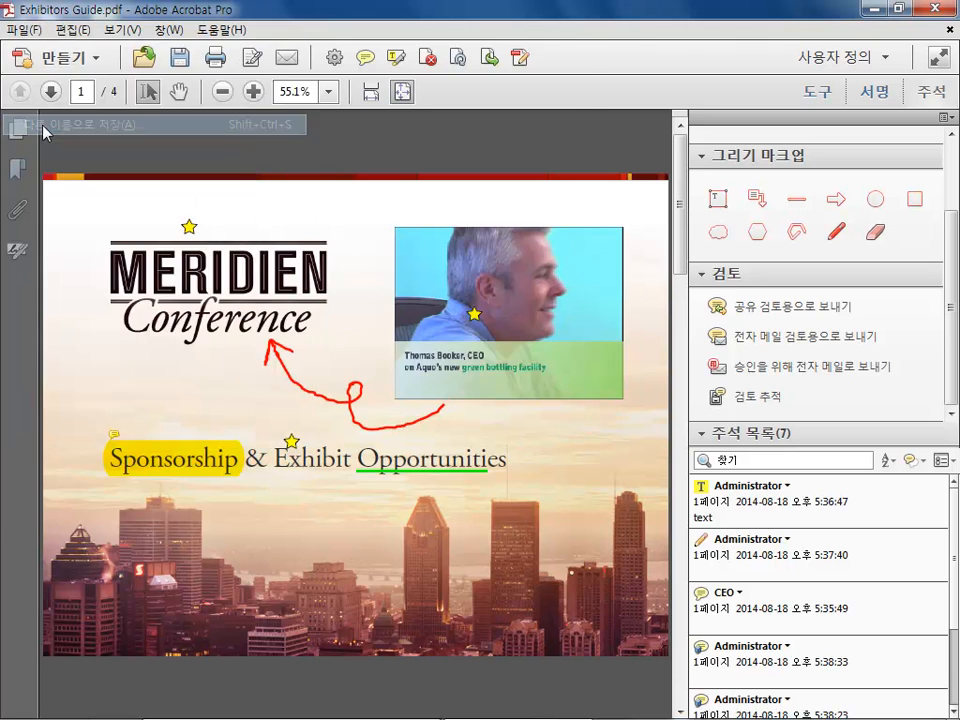
pyautogui.click(227, 391)
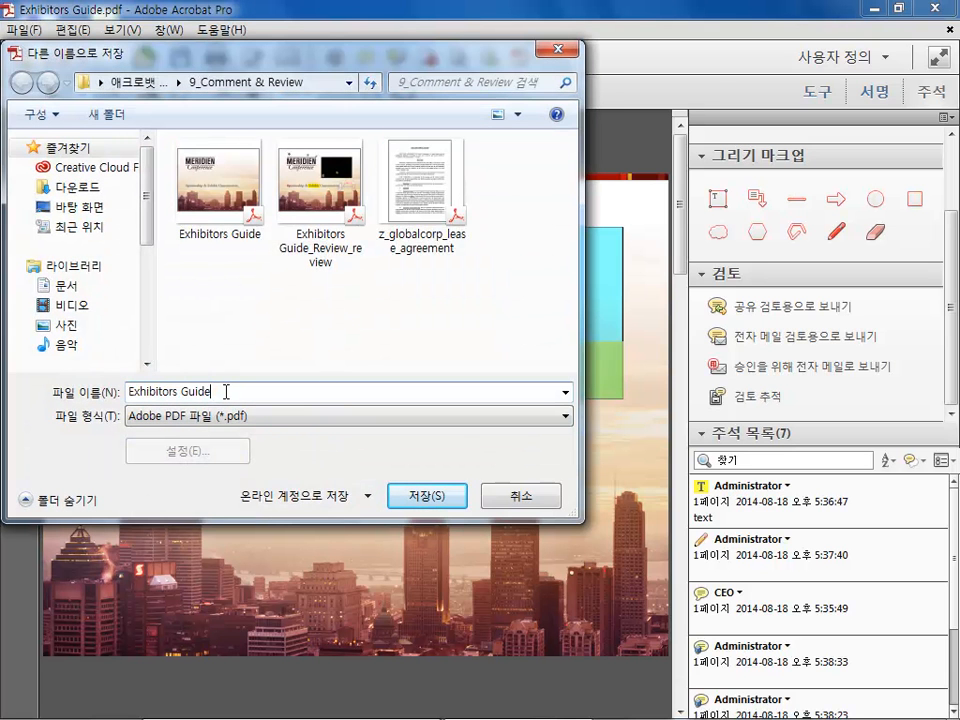
pyautogui.write('_1')
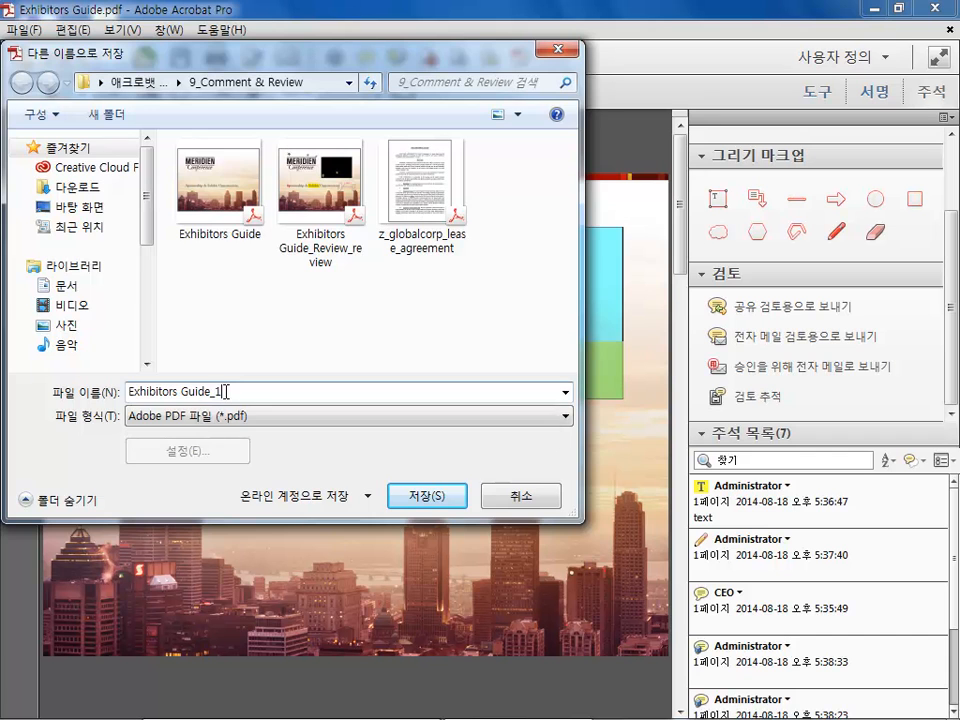
pyautogui.press('Return')
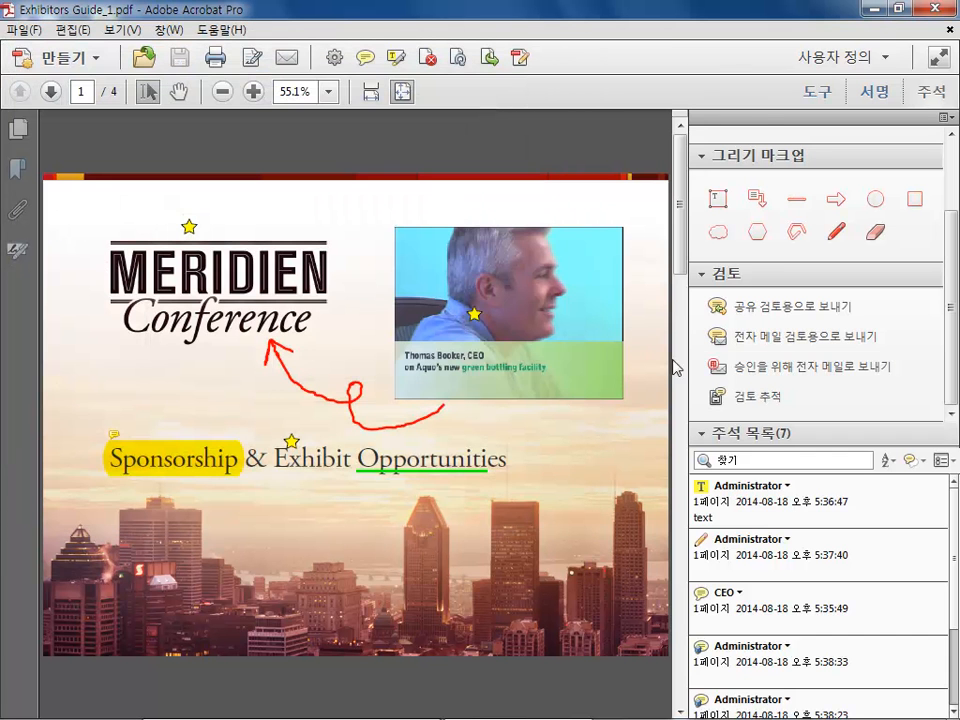
# Start a shared review, choosing to collect comments automatically on your own internal server
pyautogui.click(787, 307)
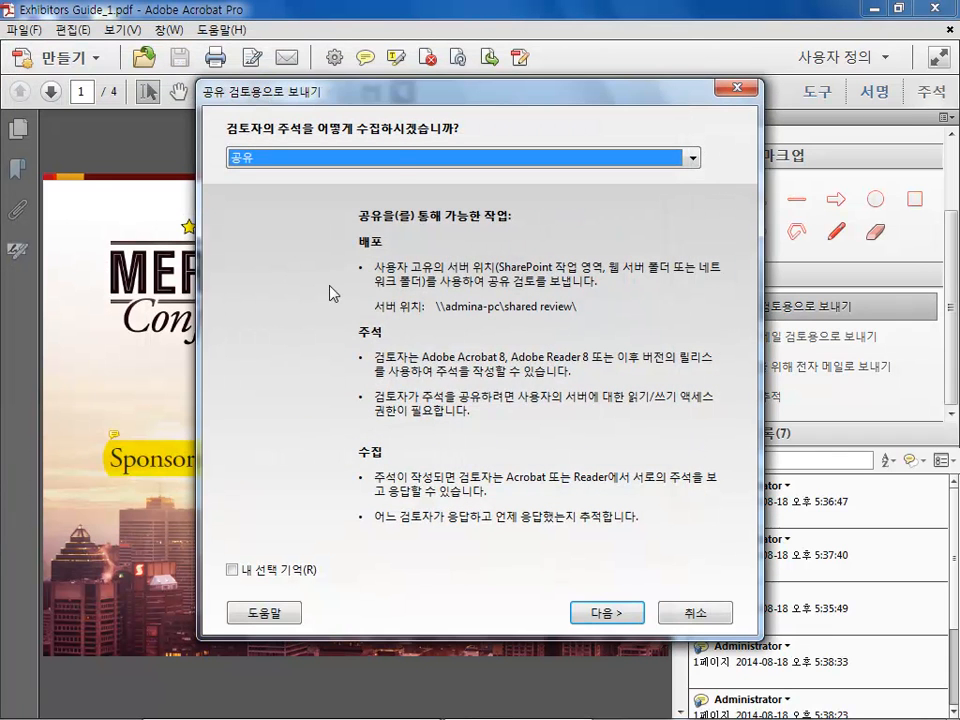
pyautogui.click(399, 158)
pyautogui.click(330, 179)
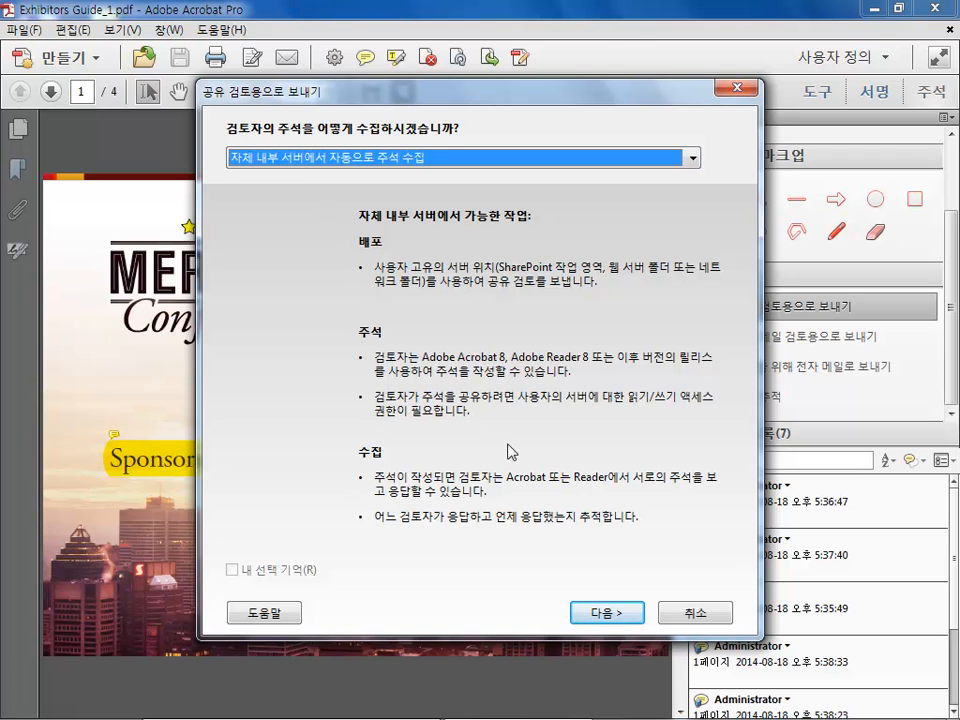
pyautogui.click(605, 613)
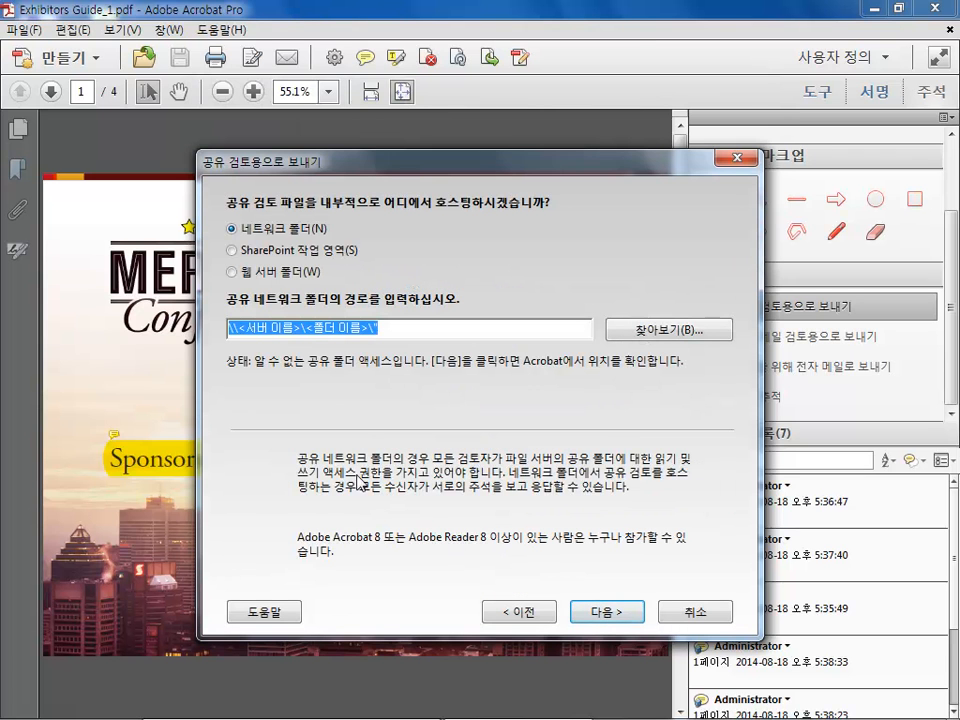
# Set the shared review's network folder to the Shared Review folder on the G: drive
pyautogui.click(655, 331)
pyautogui.click(338, 364)
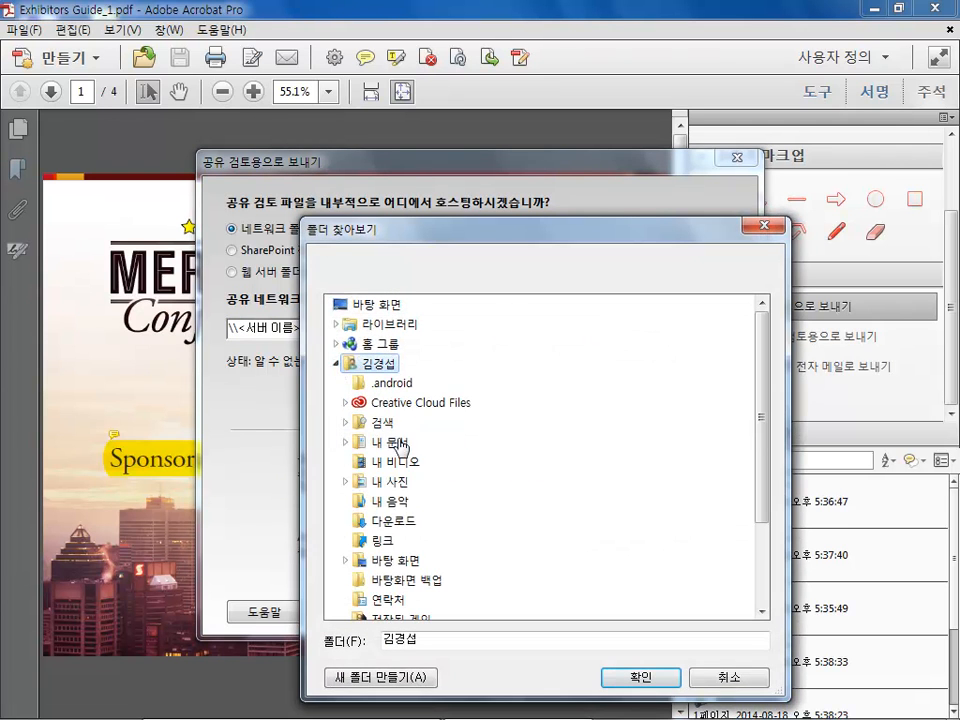
pyautogui.click(337, 364)
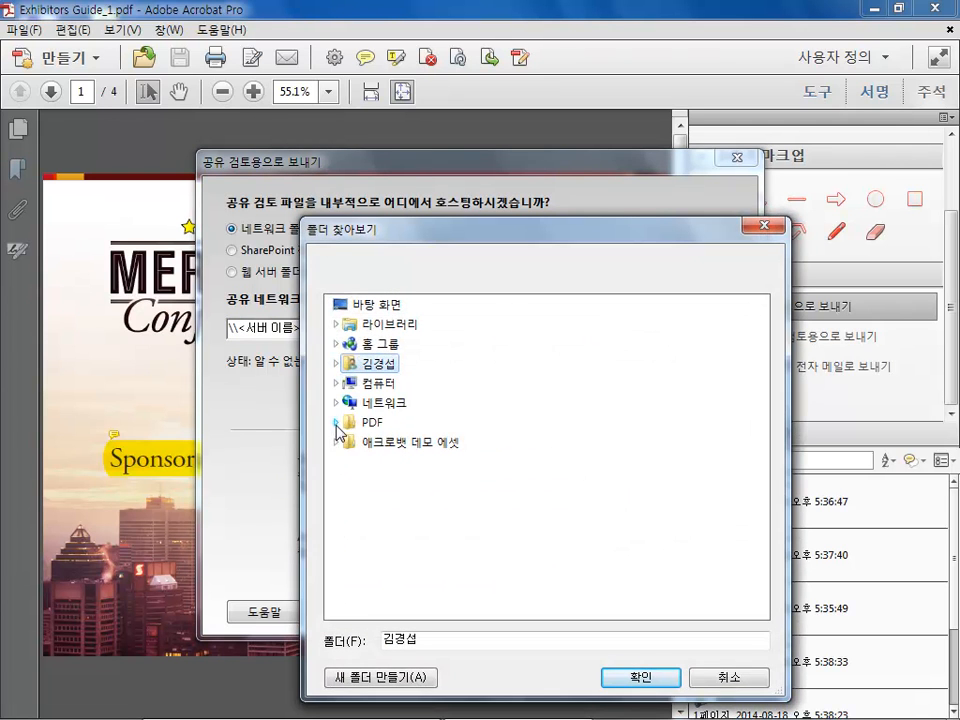
pyautogui.click(337, 383)
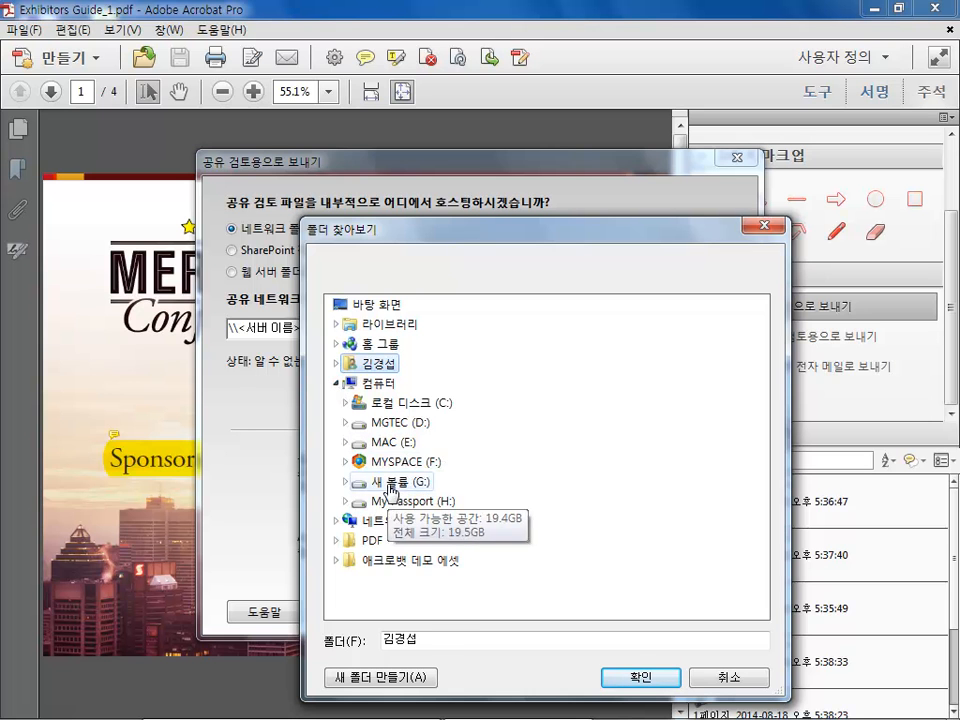
pyautogui.doubleClick(365, 482)
pyautogui.click(405, 503)
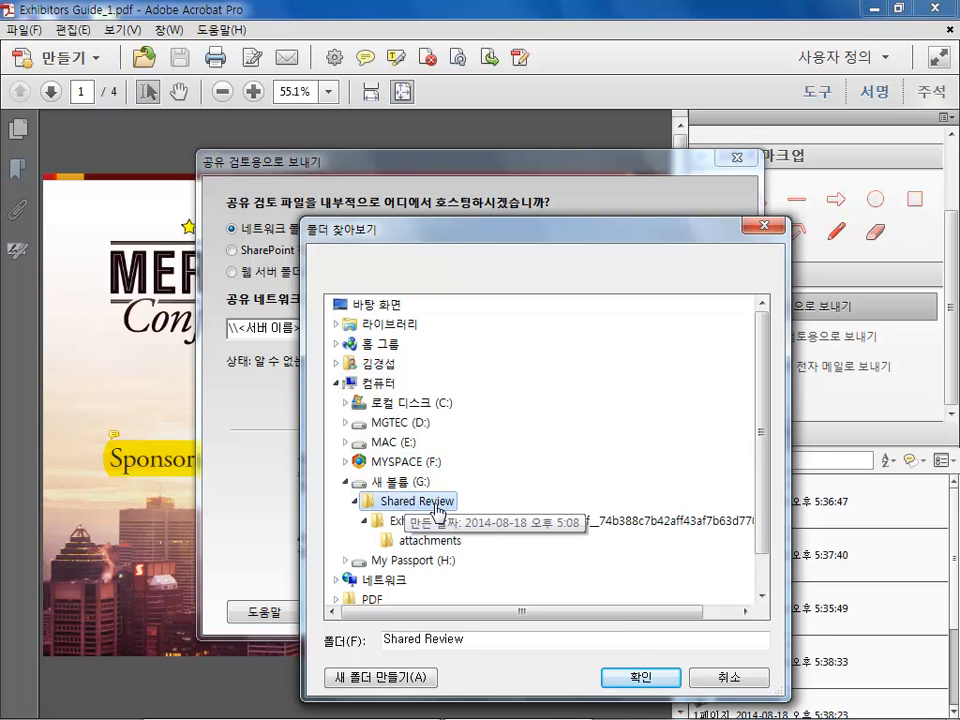
pyautogui.click(625, 677)
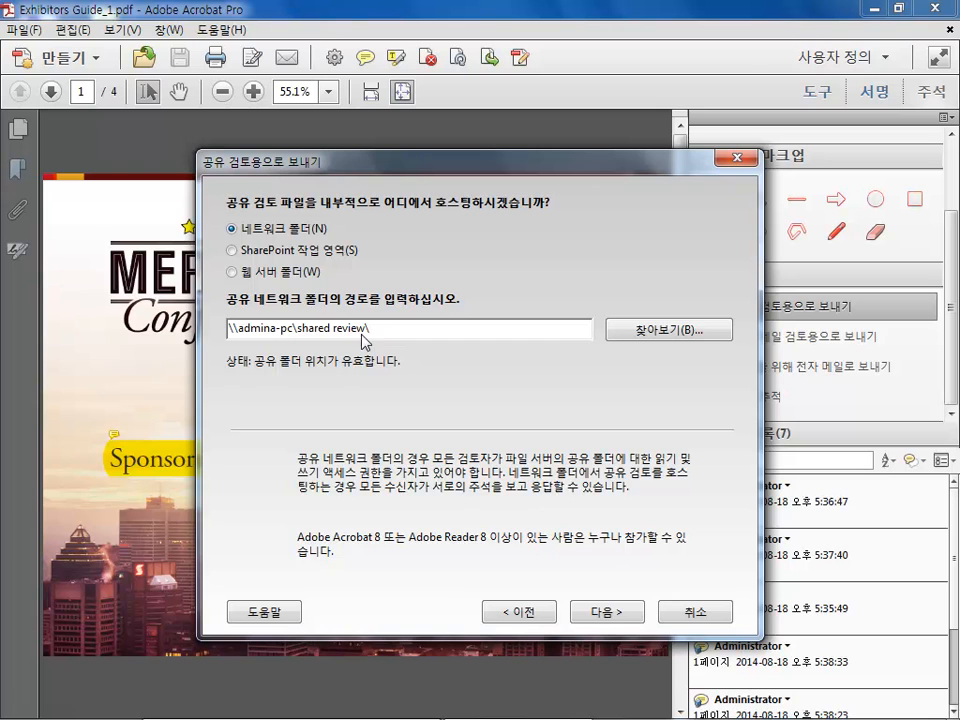
pyautogui.click(608, 612)
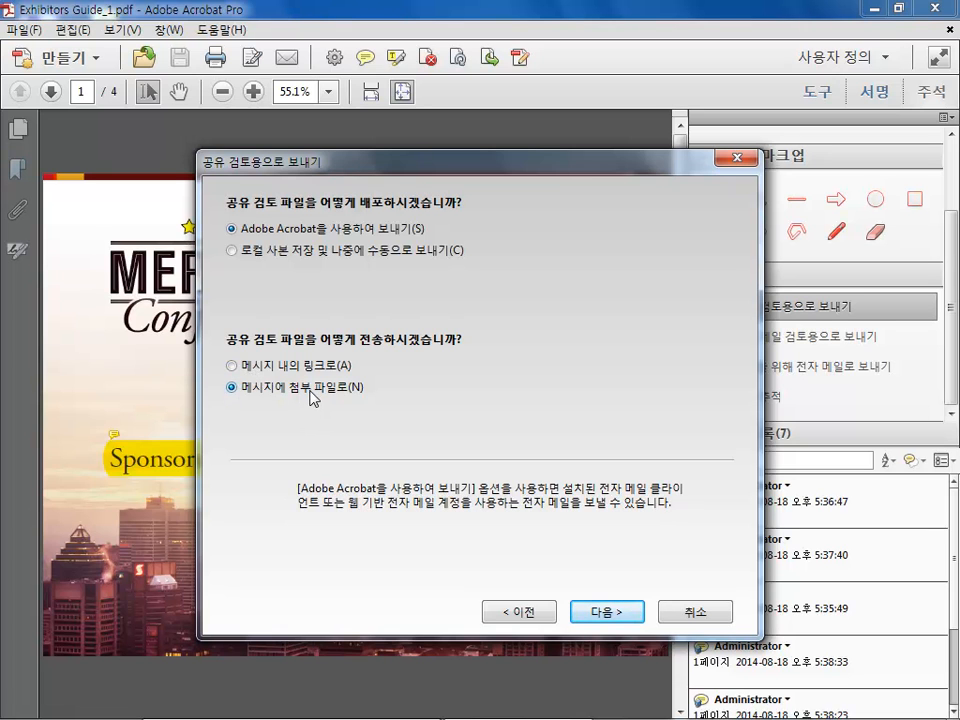
# Choose to send the review file as a link in the message and keep the default server profile name
pyautogui.click(232, 366)
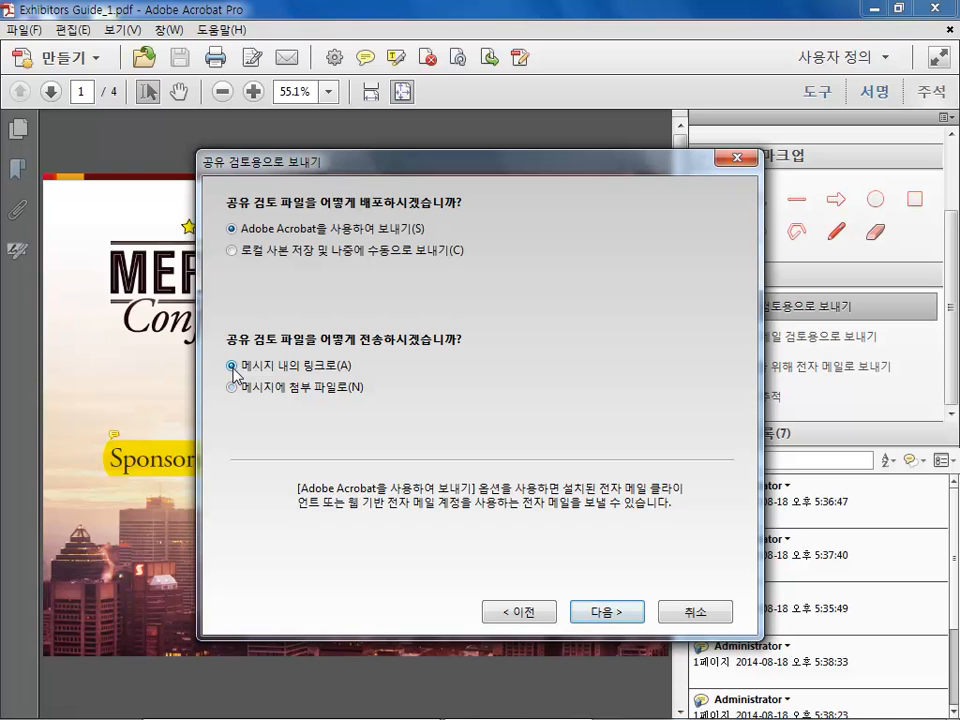
pyautogui.click(617, 616)
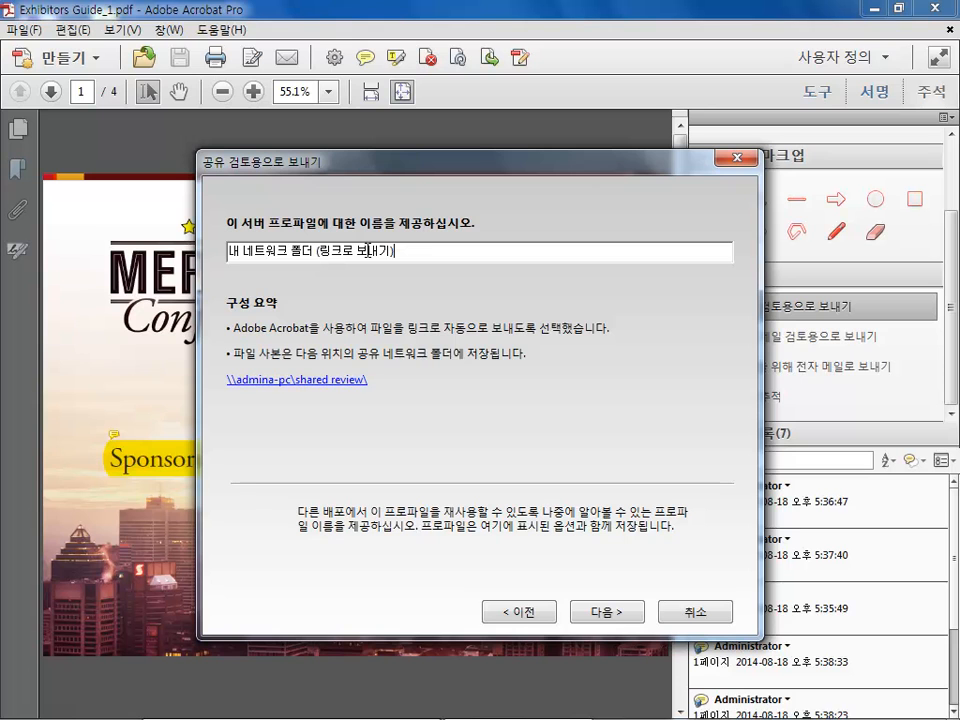
pyautogui.click(624, 613)
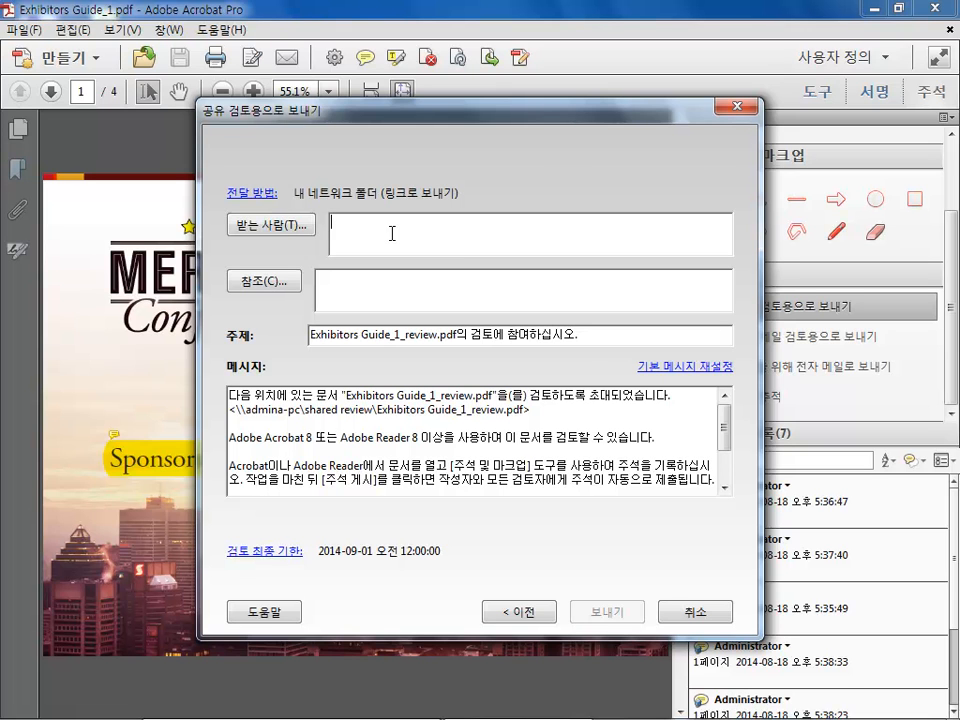
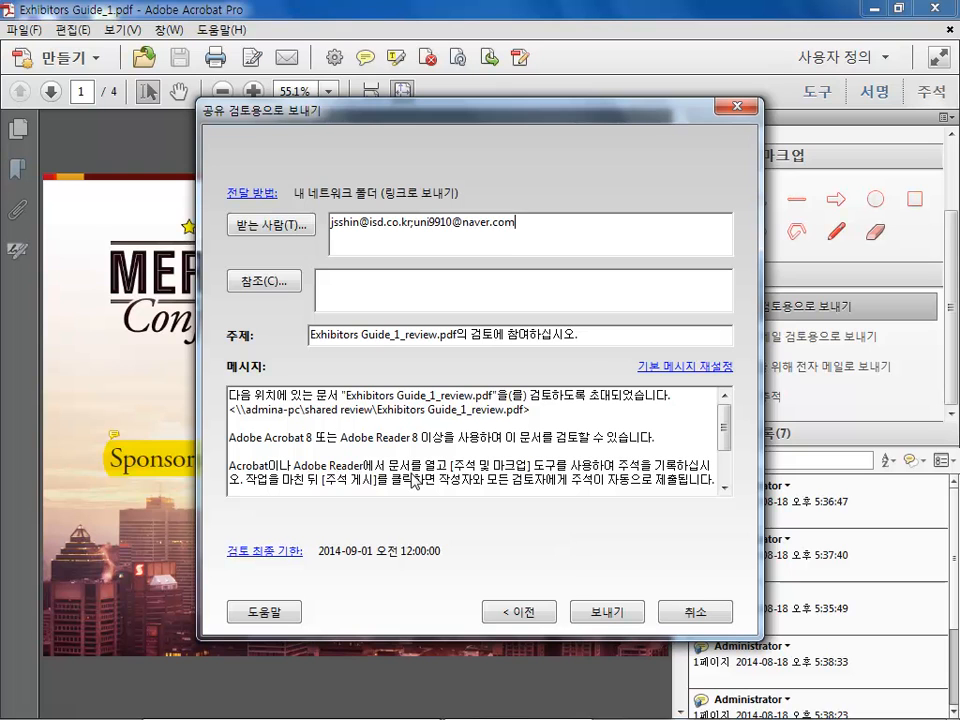
# Open the review deadline setting and its date calendar, then confirm the 2014-09-01 deadline
pyautogui.click(266, 553)
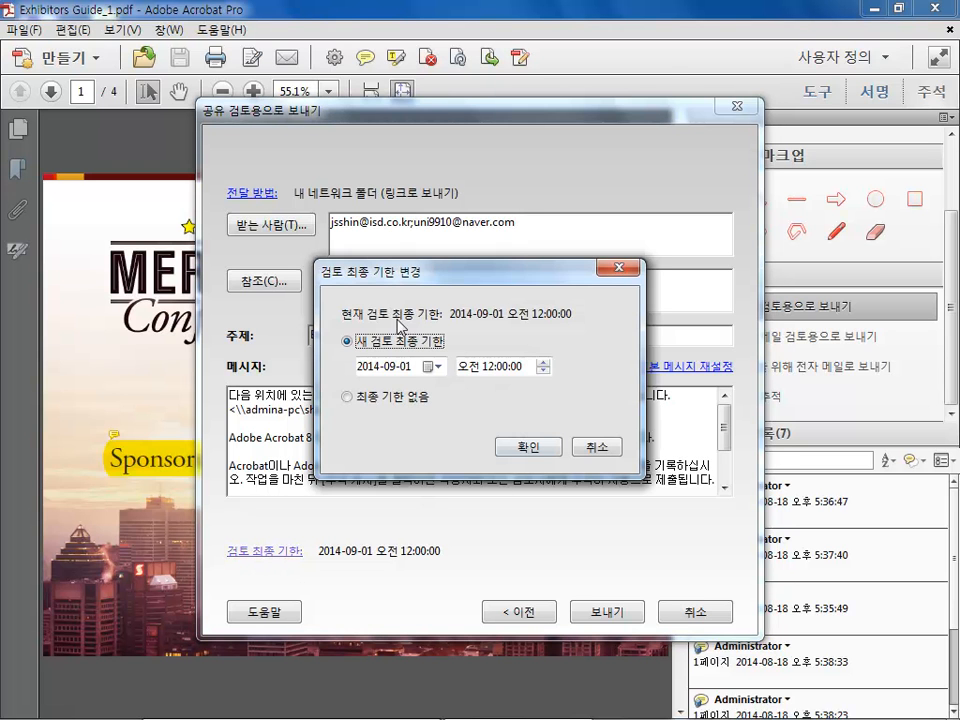
pyautogui.click(432, 368)
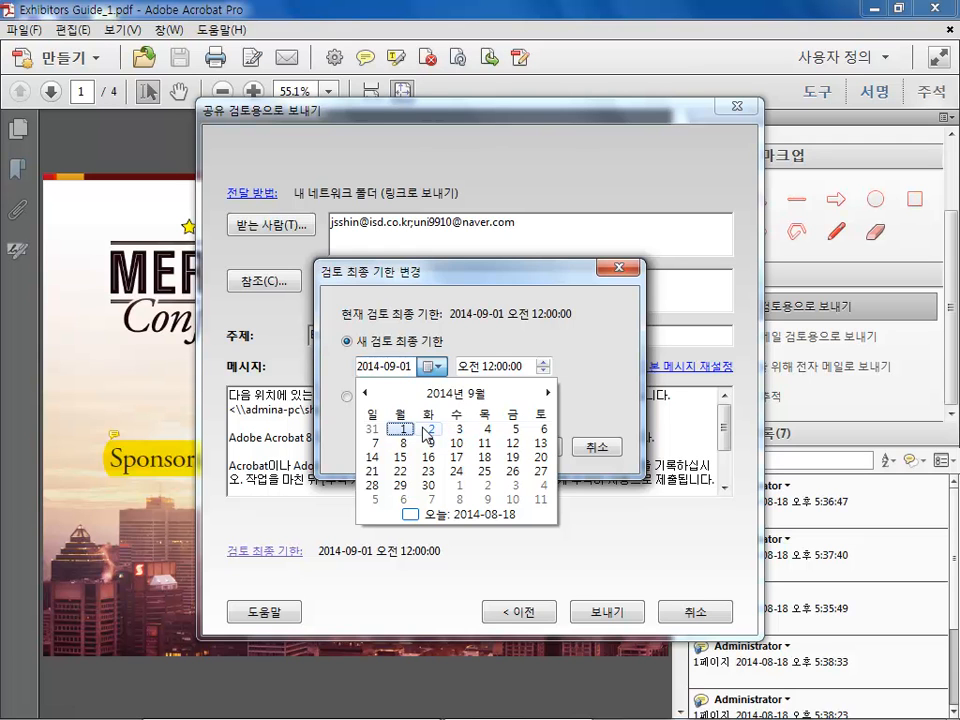
pyautogui.click(590, 350)
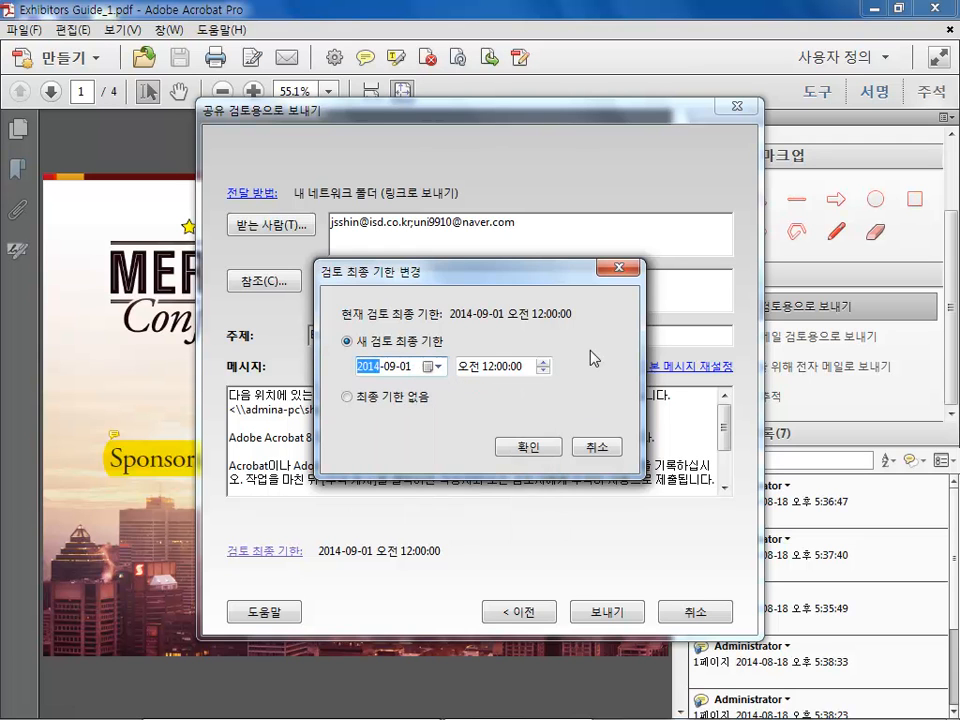
pyautogui.click(530, 445)
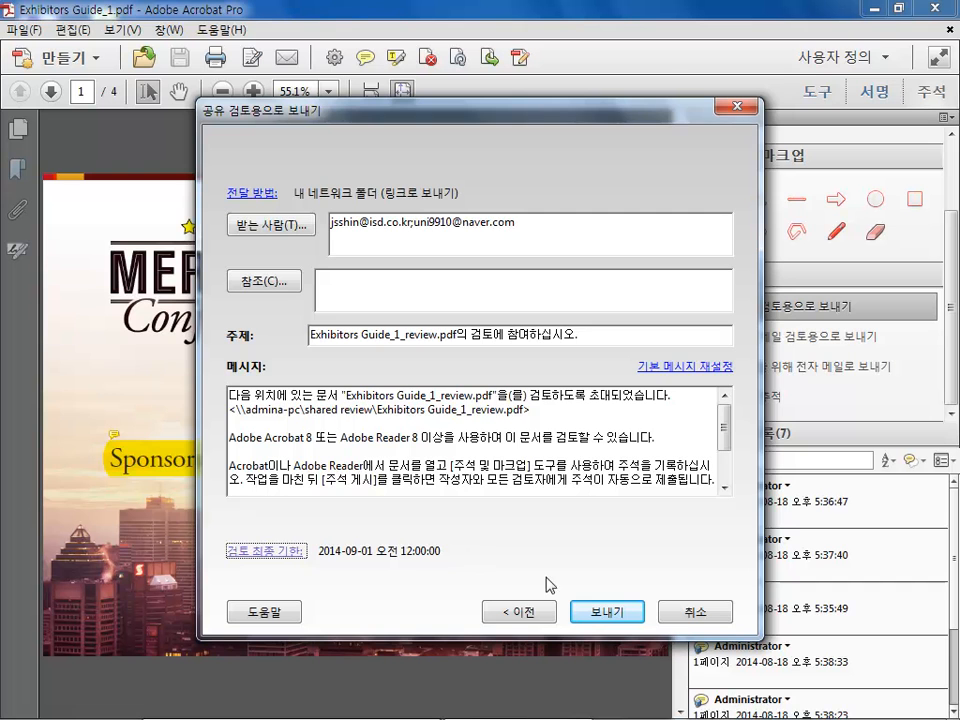
# Send the review invitation and agree to post the existing comments to the review server
pyautogui.click(609, 615)
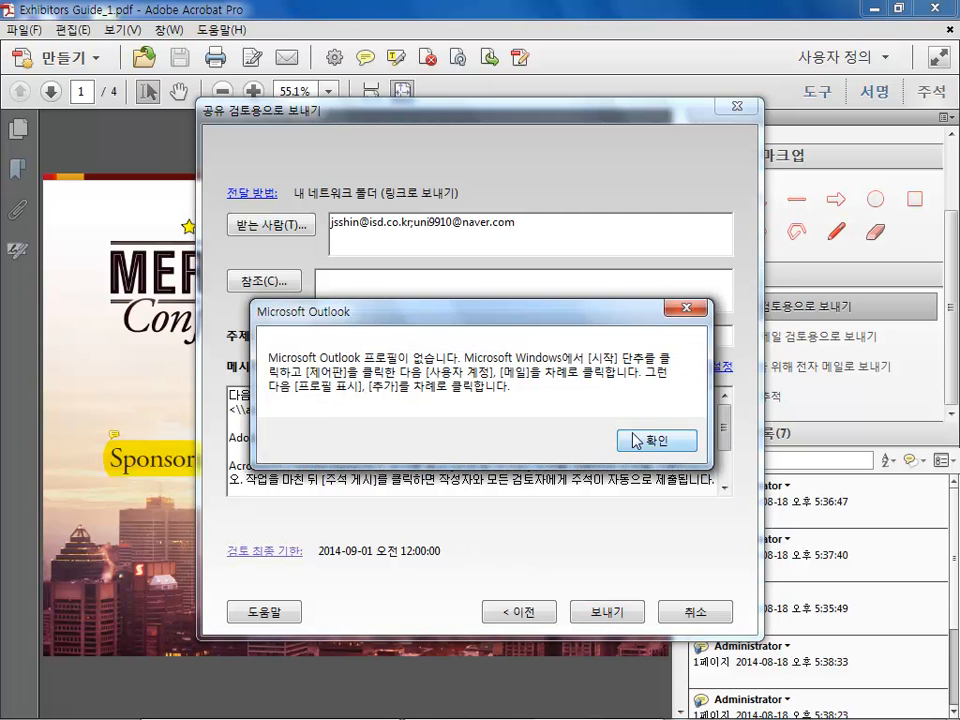
pyautogui.click(652, 442)
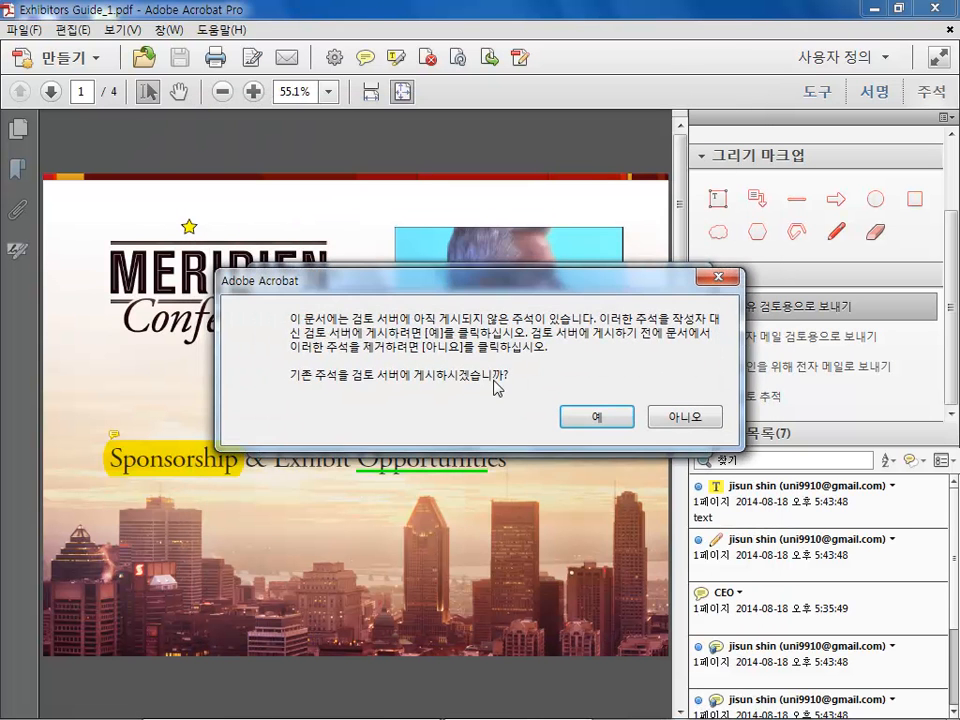
pyautogui.click(602, 415)
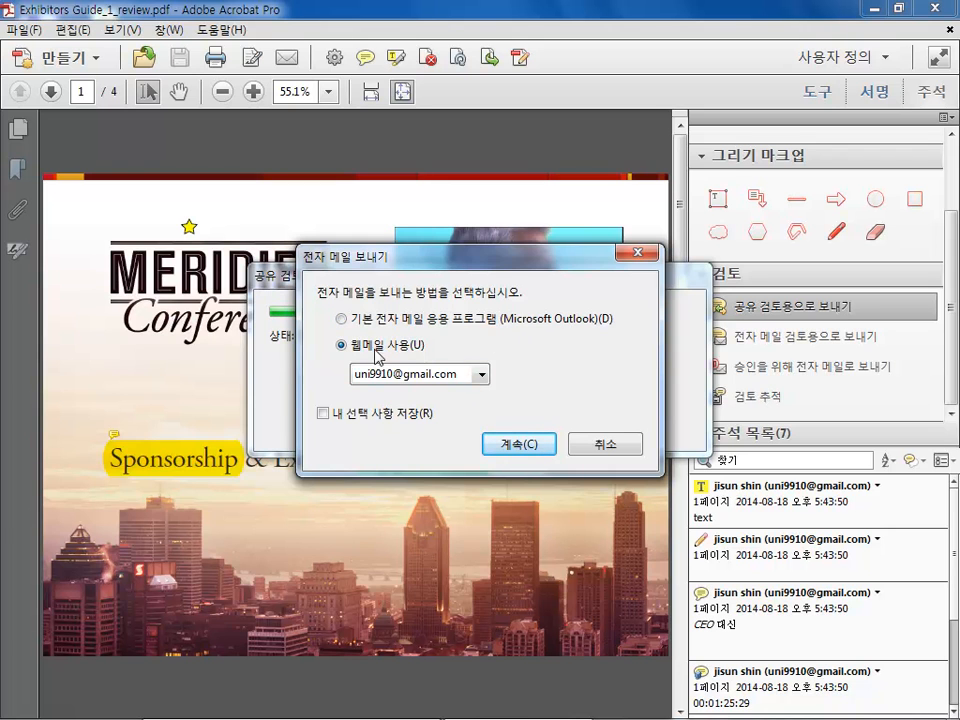
# Send the invitation through webmail using the configured Gmail account and dismiss the sending notice
pyautogui.click(413, 376)
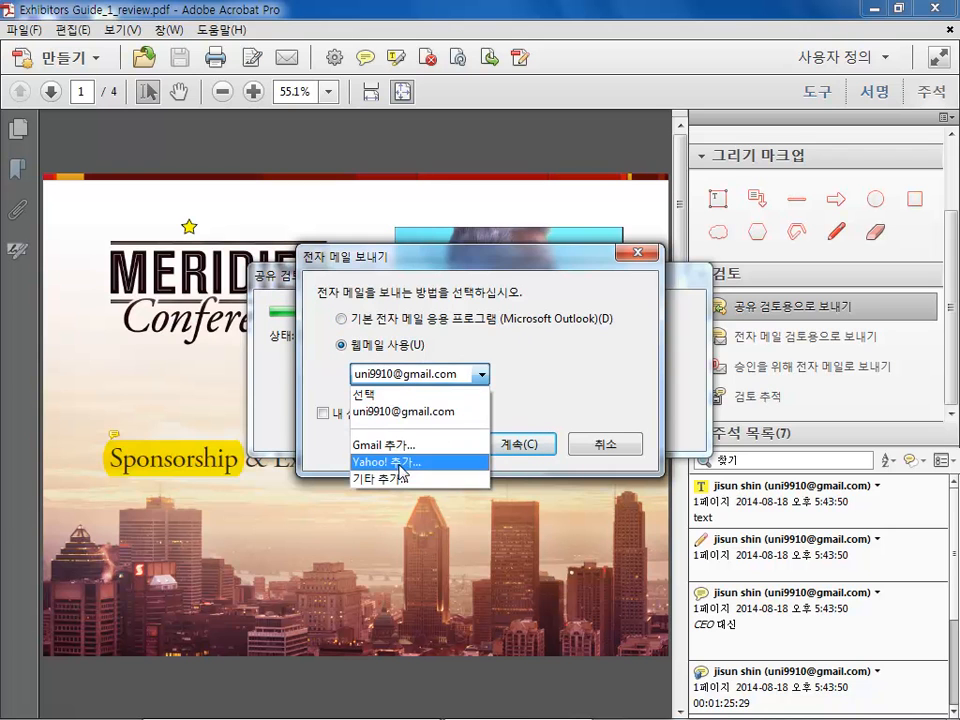
pyautogui.click(430, 411)
pyautogui.click(516, 444)
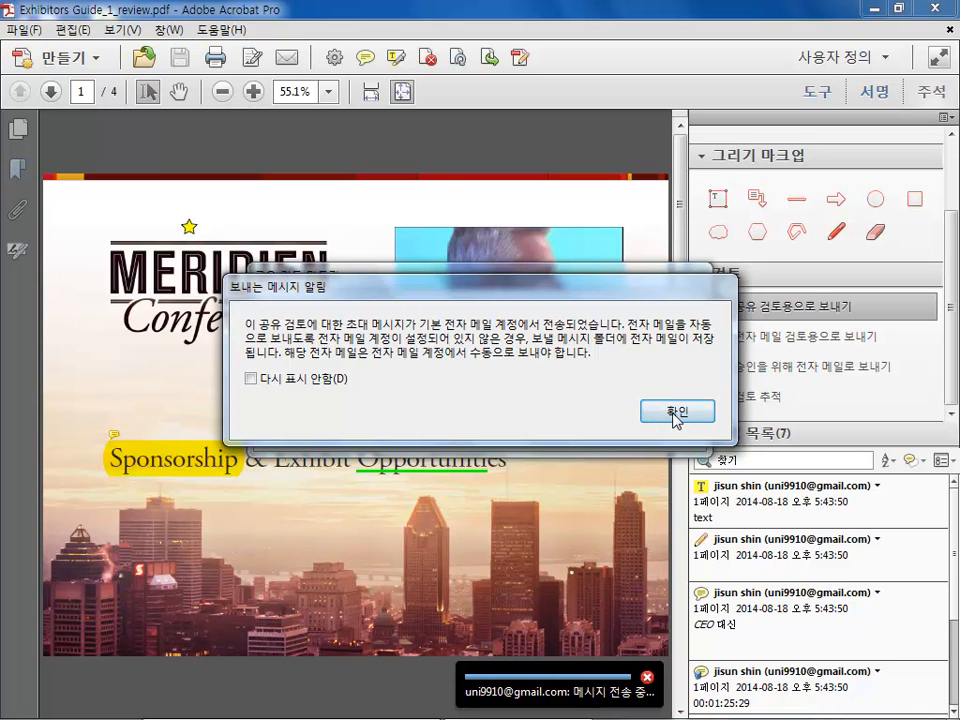
pyautogui.click(676, 418)
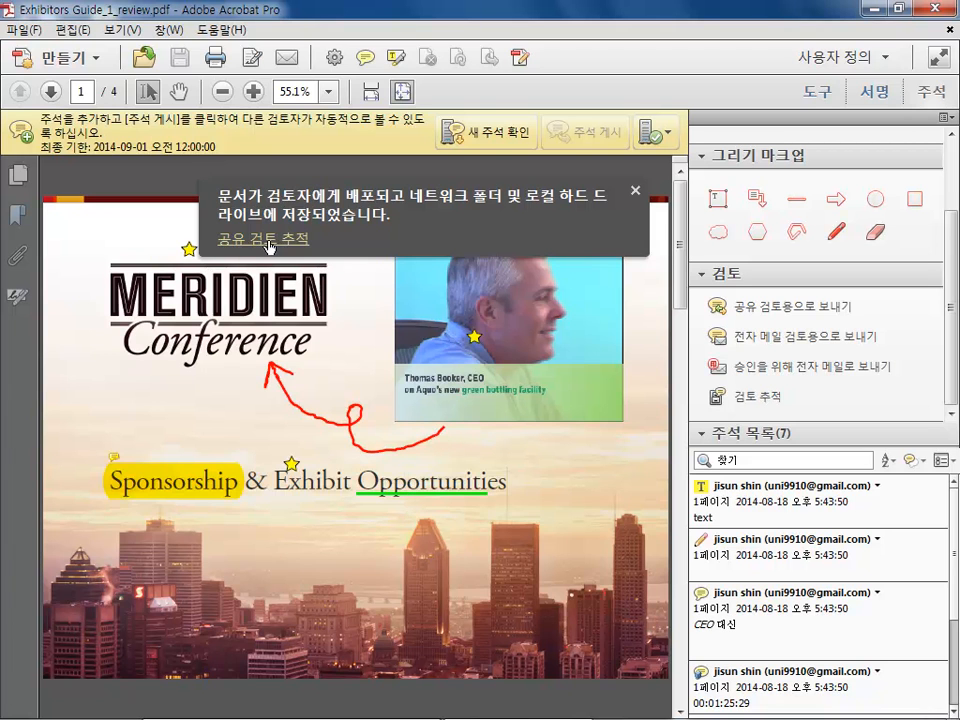
# Open the Tracker for the shared review to check the Exhibitors Guide_1_review status and reviewers, then close it
pyautogui.click(658, 132)
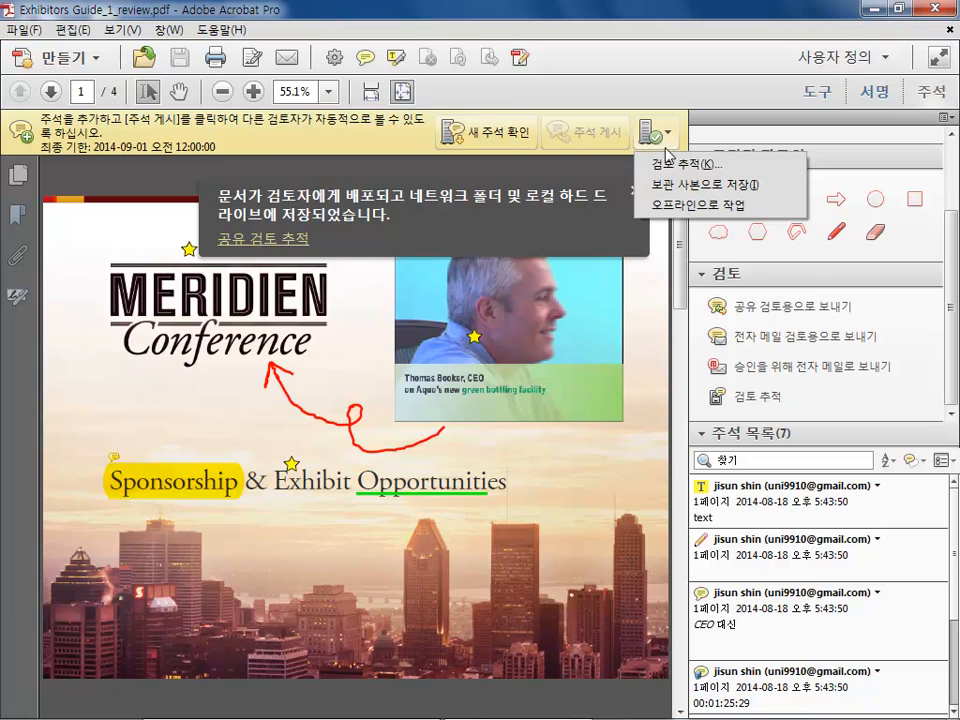
pyautogui.click(264, 239)
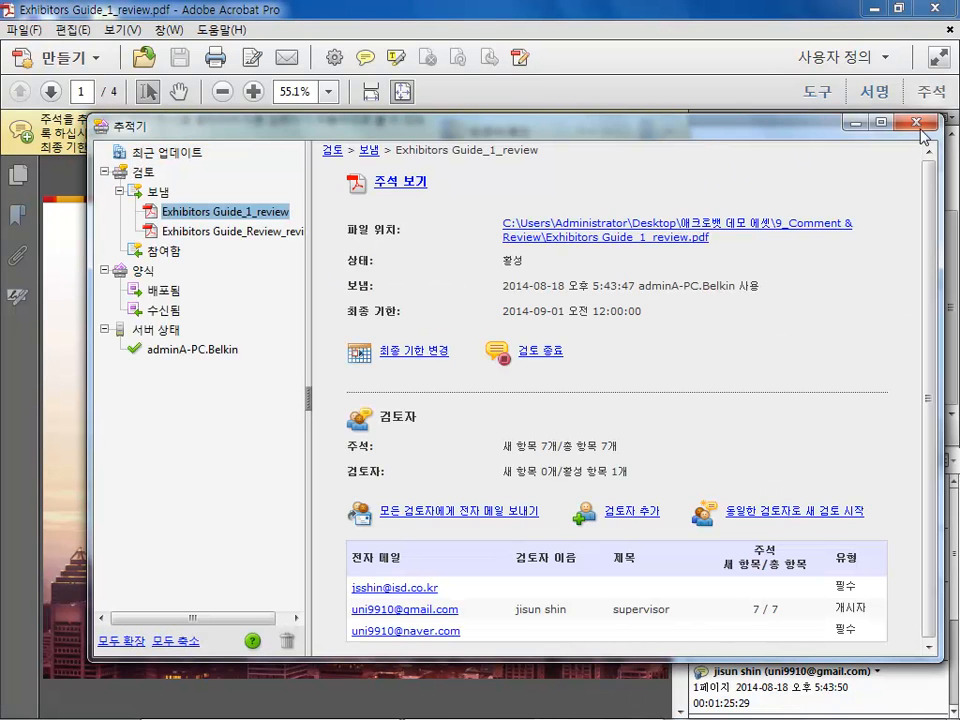
pyautogui.moveTo(760, 130); pyautogui.dragTo(692, 121)
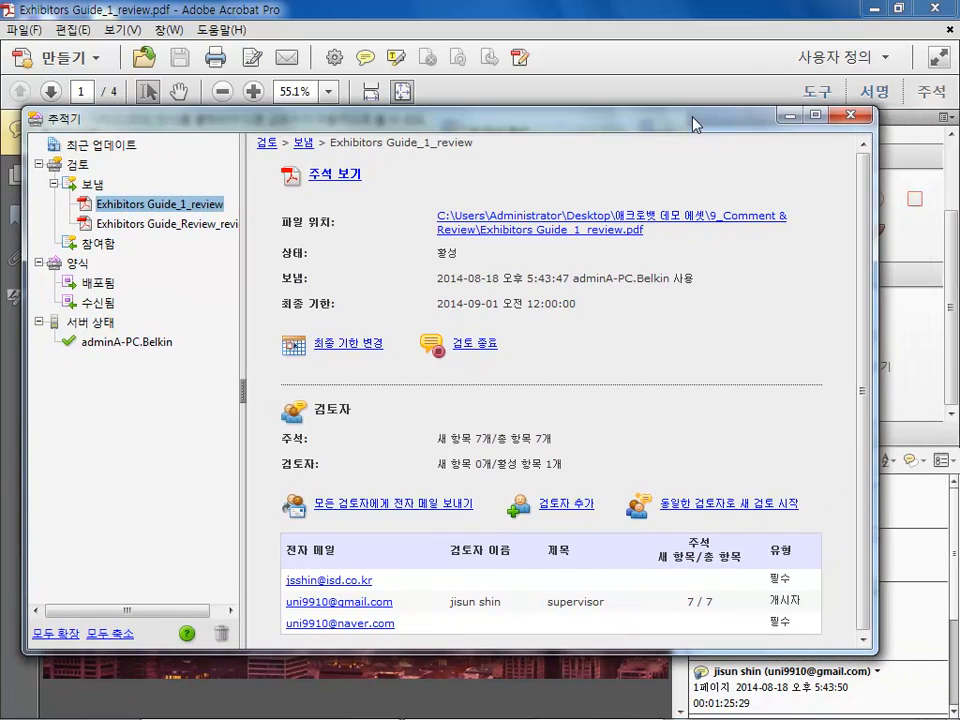
pyautogui.click(851, 115)
# Reopen the Tracker and inspect the details of the Exhibitors Guide_Review_review shared review, then close it
pyautogui.click(655, 132)
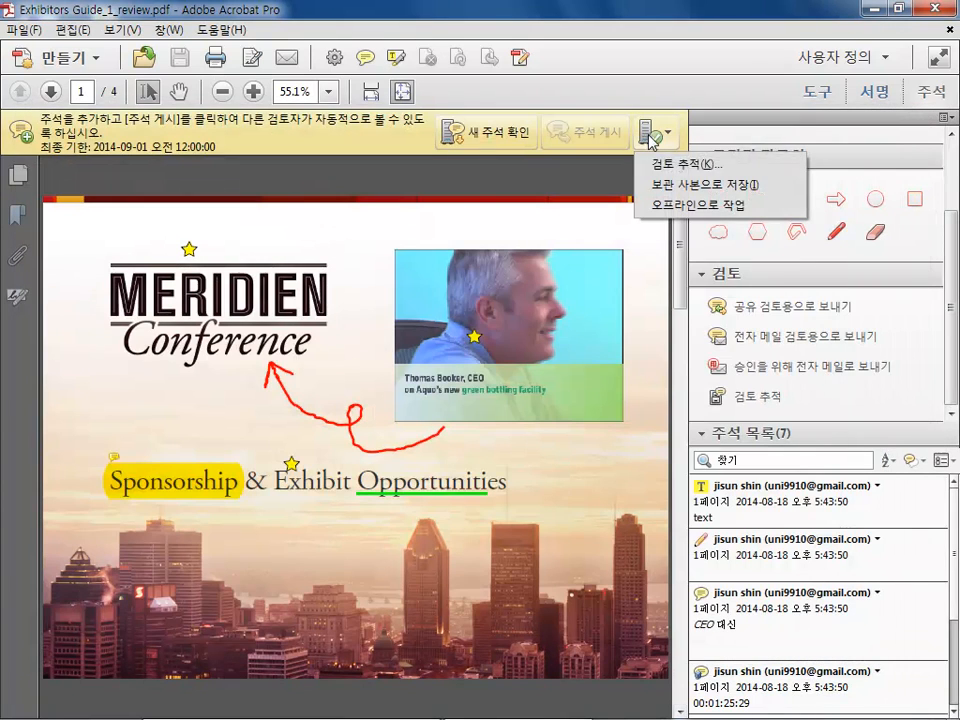
pyautogui.click(475, 204)
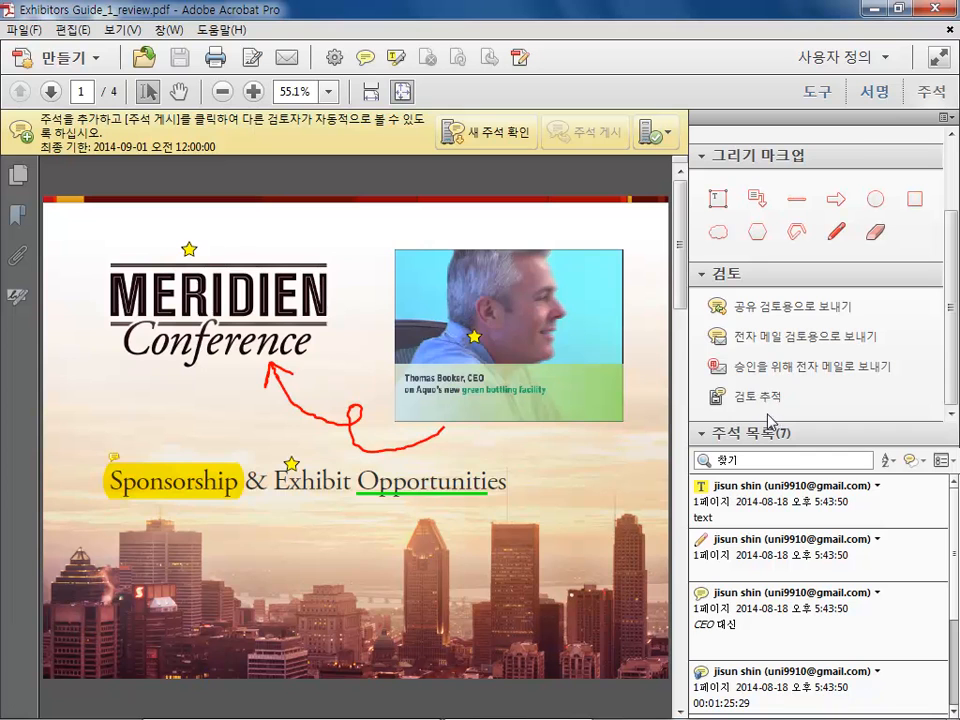
pyautogui.click(752, 400)
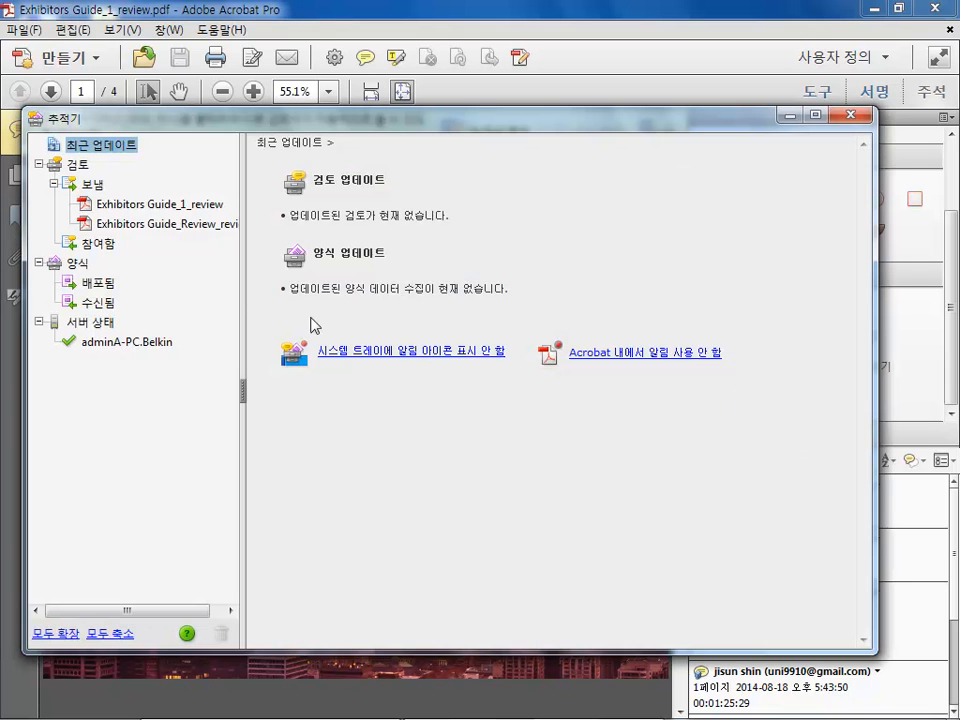
pyautogui.click(150, 222)
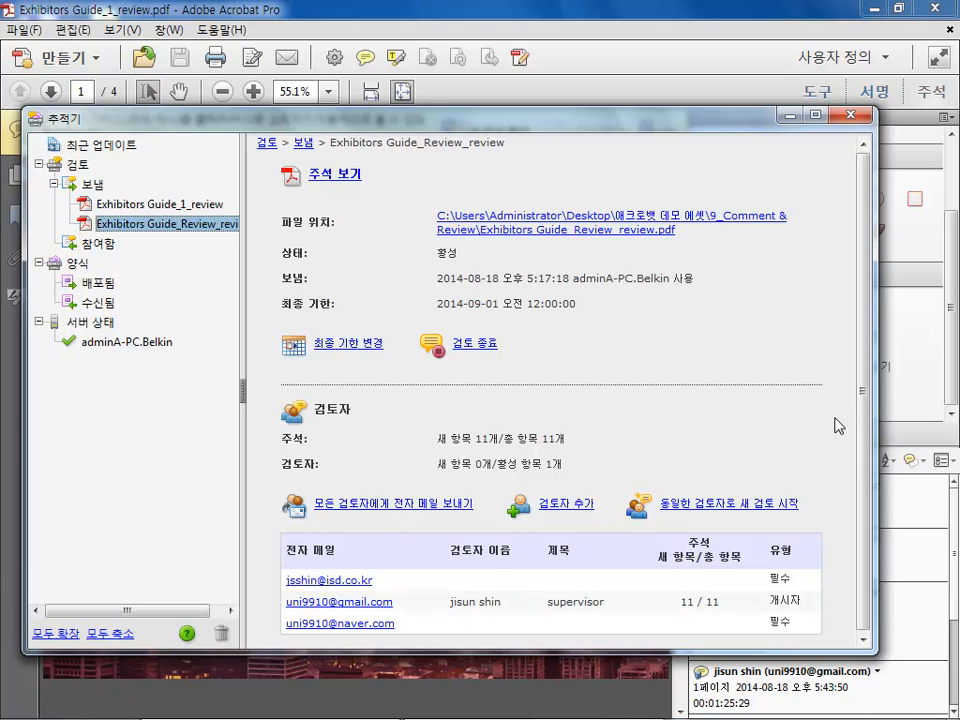
pyautogui.moveTo(866, 334); pyautogui.dragTo(866, 380)
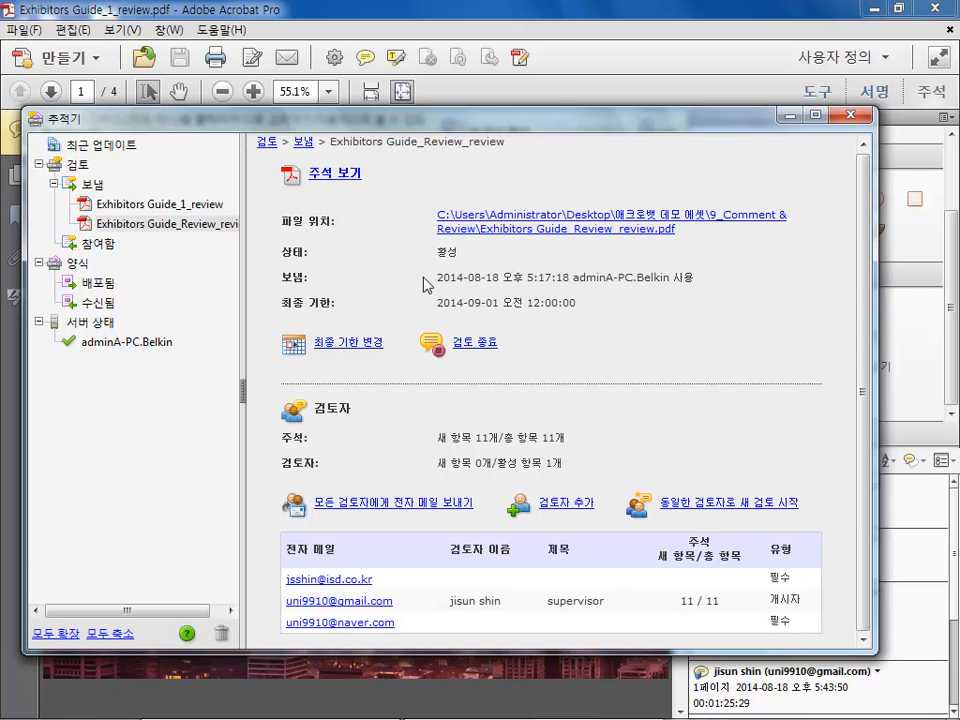
pyautogui.moveTo(118, 347)
pyautogui.click(850, 115)
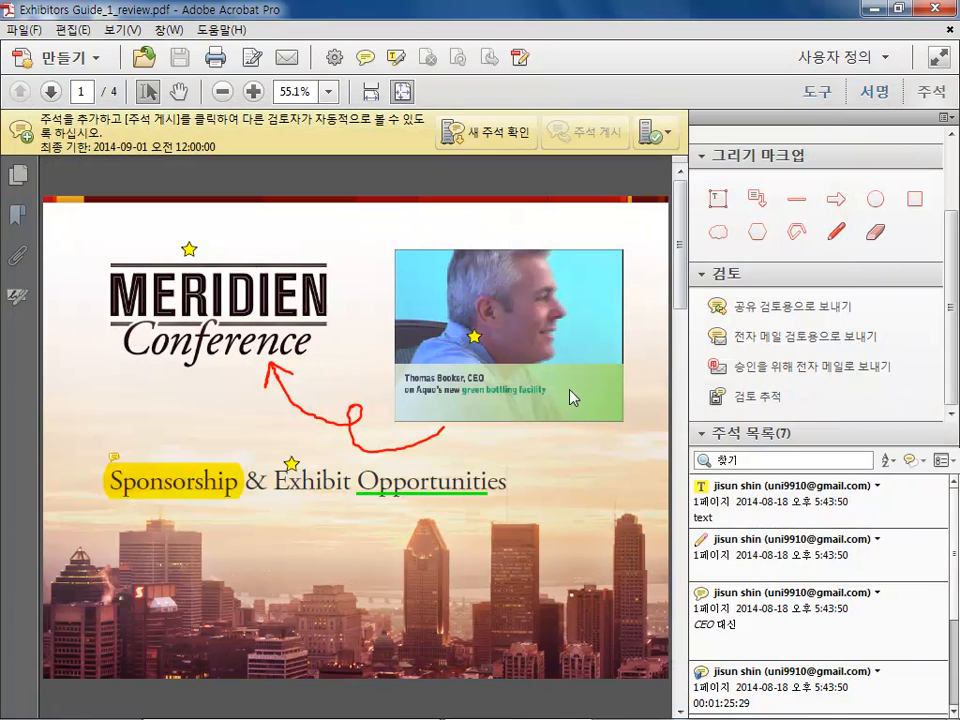
# Create a comment summary with comments and document on a single page joined by connector lines
pyautogui.scroll(-2, 573, 397)
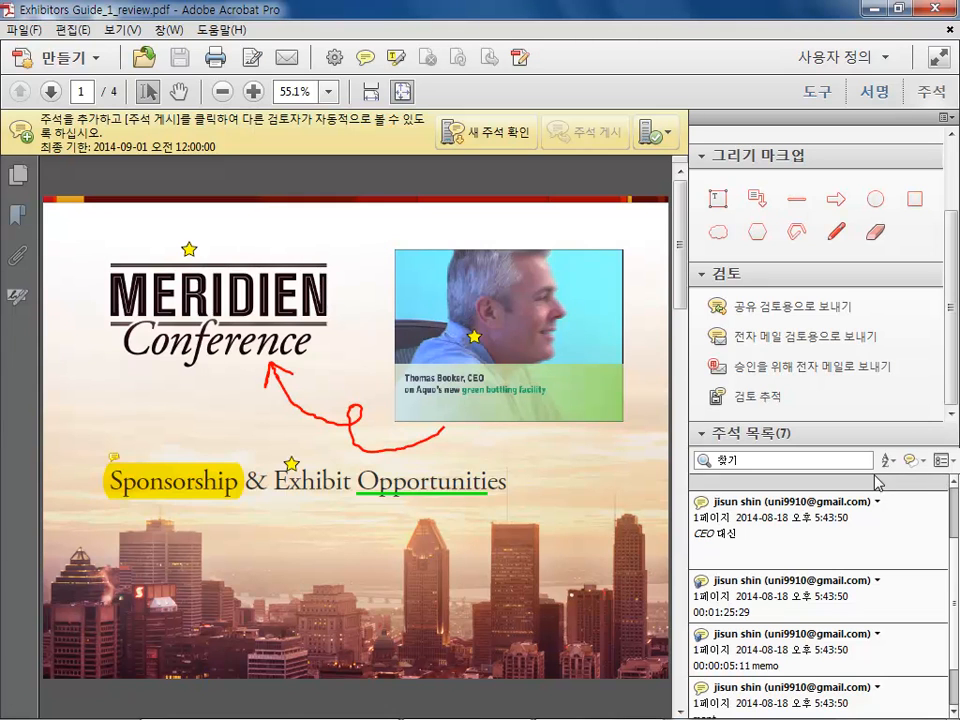
pyautogui.click(942, 462)
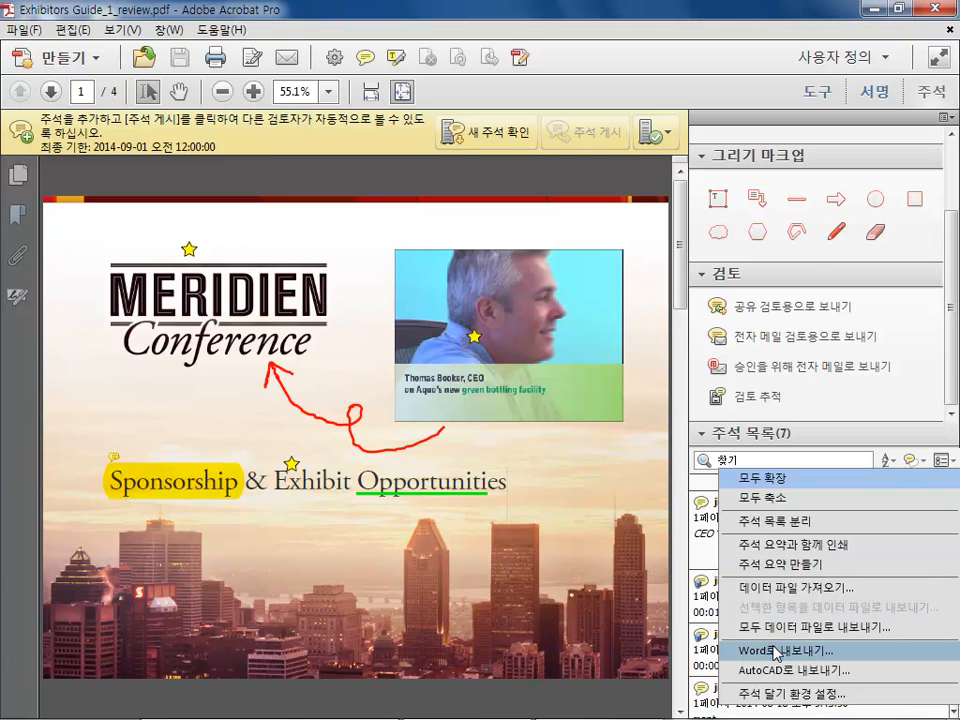
pyautogui.click(777, 567)
pyautogui.moveTo(216, 58); pyautogui.dragTo(411, 78)
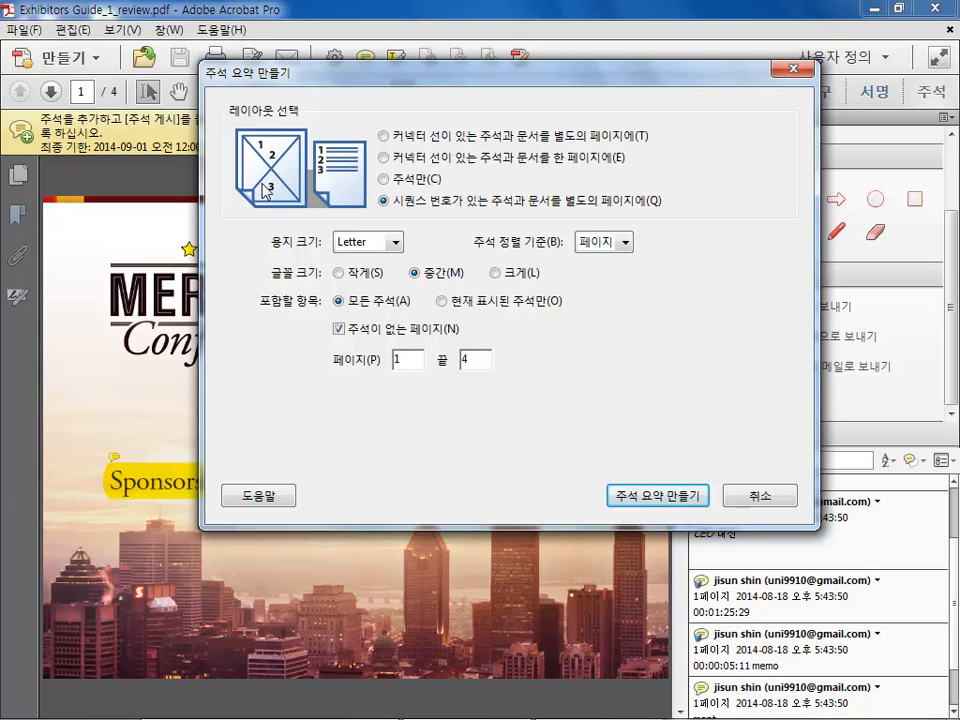
pyautogui.click(384, 158)
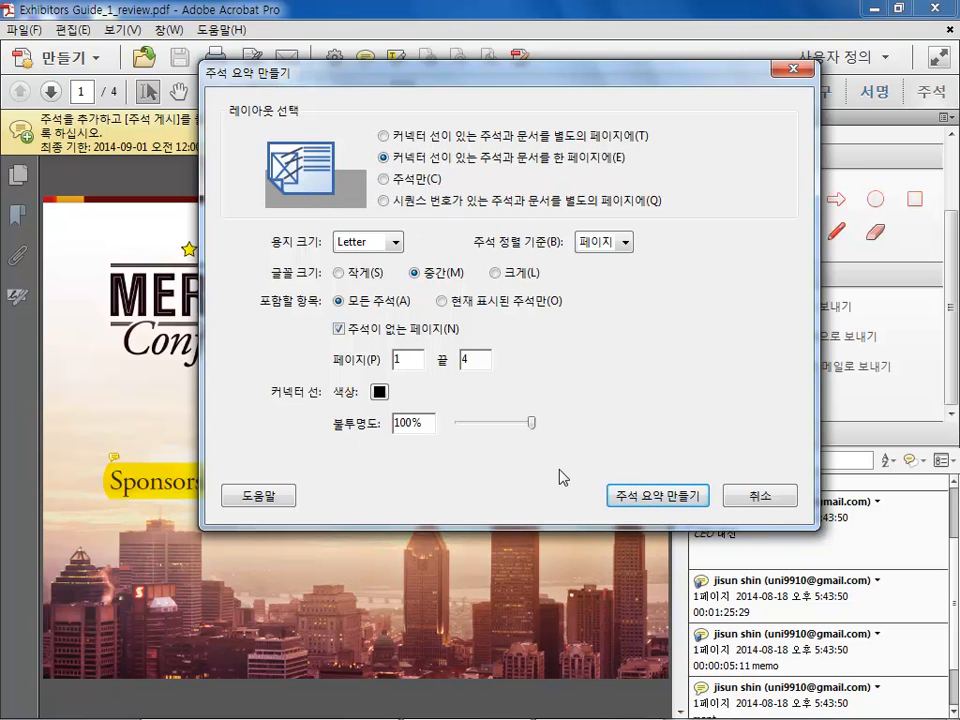
pyautogui.click(659, 502)
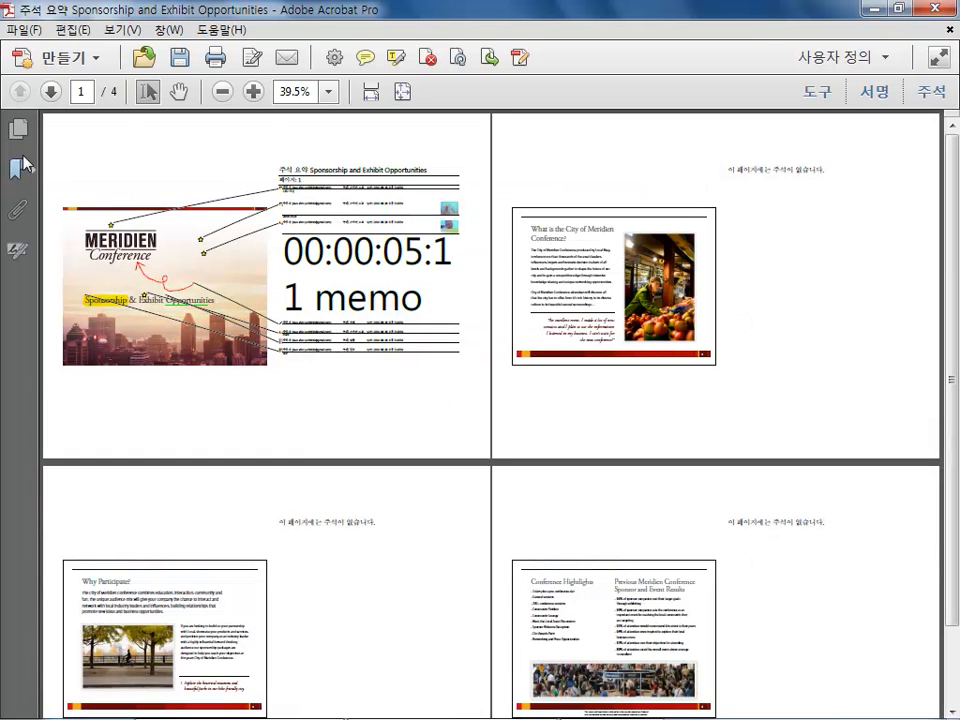
# Fit the page to the window and examine the generated comment summary page
pyautogui.click(399, 91)
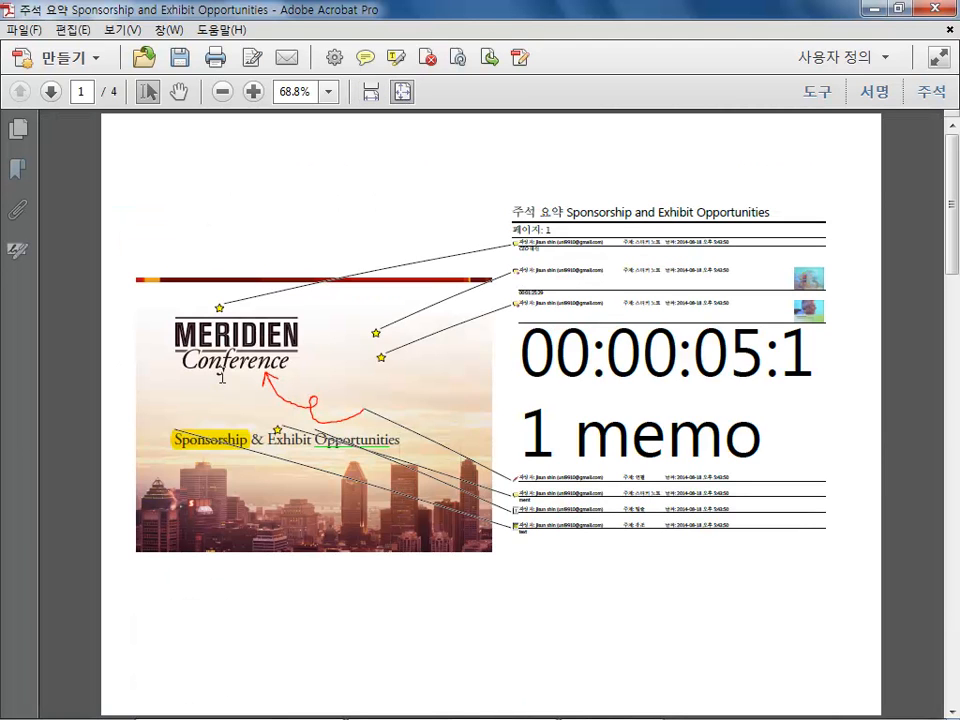
pyautogui.moveTo(530, 246); pyautogui.dragTo(679, 230)
pyautogui.click(672, 284)
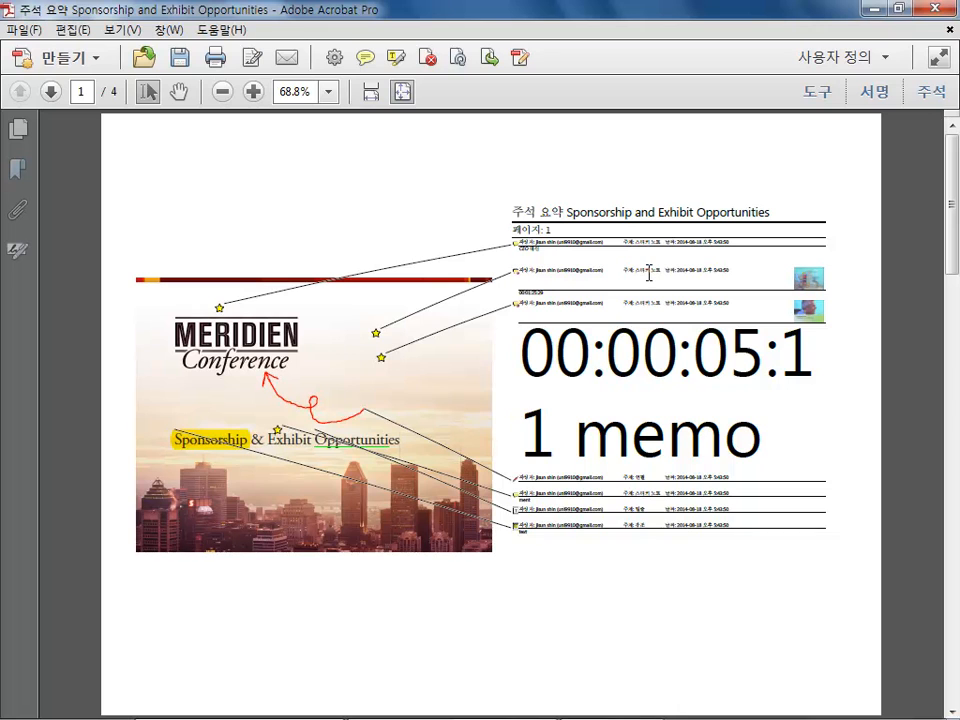